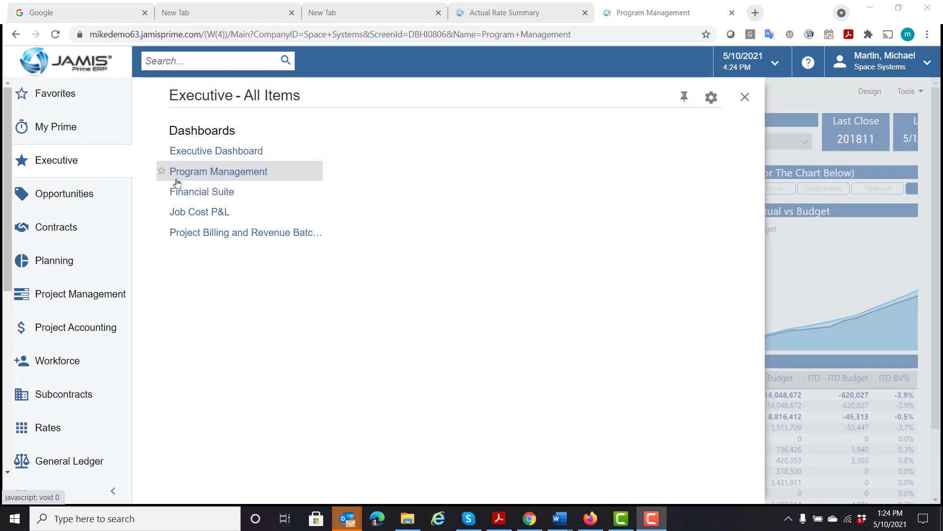
Step: Open the Program Management dashboard with its financial summary, actual vs budget chart and status report
left_click(215, 172)
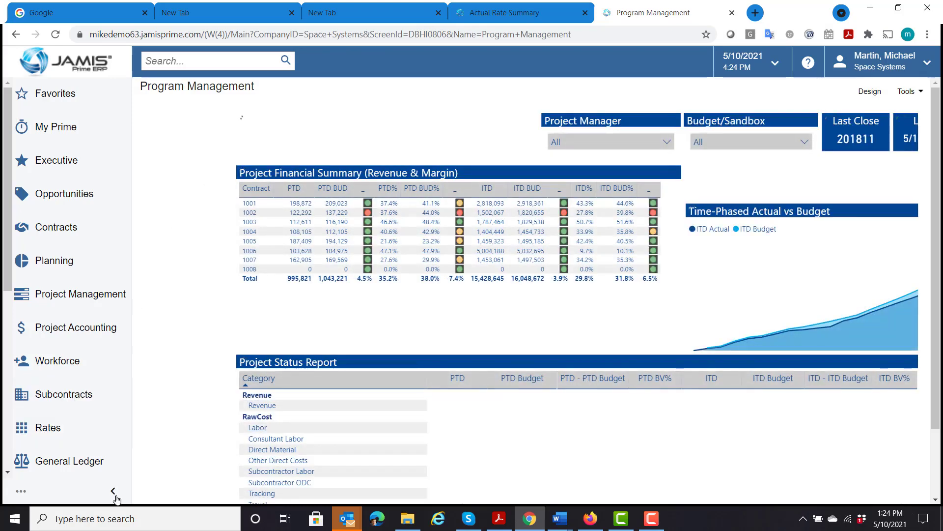
Step: Collapse the sidebar and review the June 2018 figures: PTD revenue 995,821 against 1,043,221 budget
left_click(113, 491)
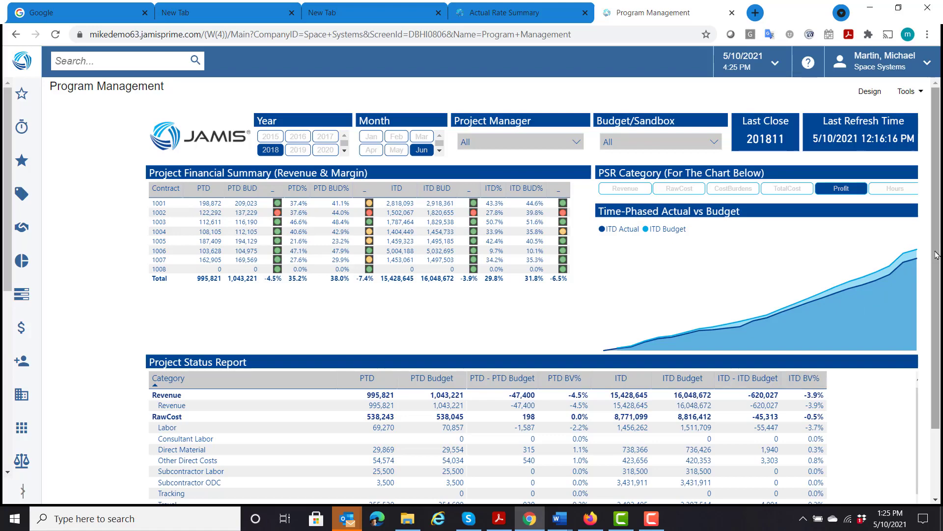
mouse_move(936, 255)
left_mouse_down()
mouse_move(937, 306)
mouse_move(937, 254)
left_mouse_up()
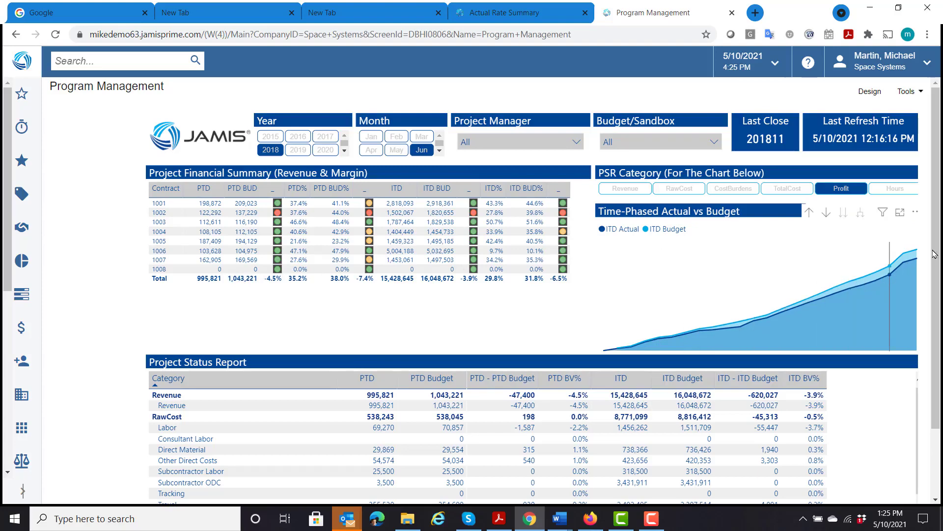
mouse_move(937, 253)
scroll(322, 259, "down", 2)
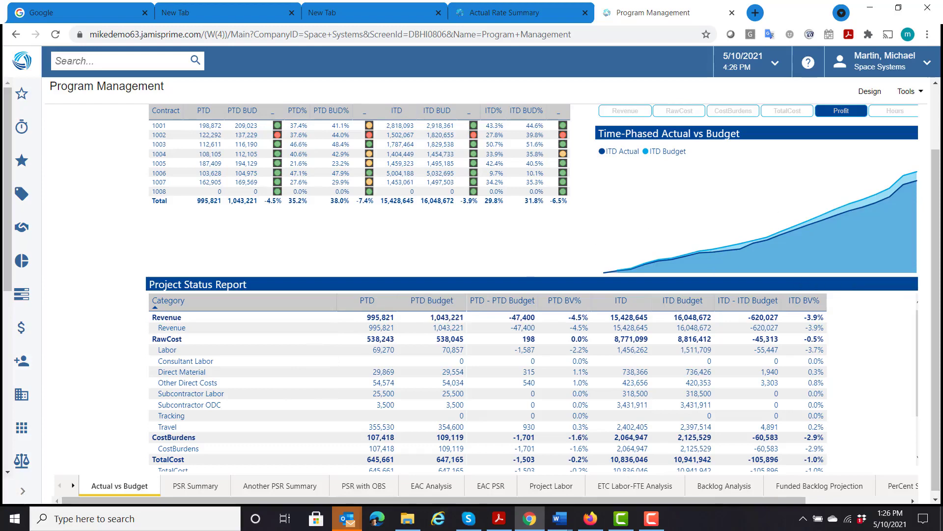
scroll(936, 199, "up", 2)
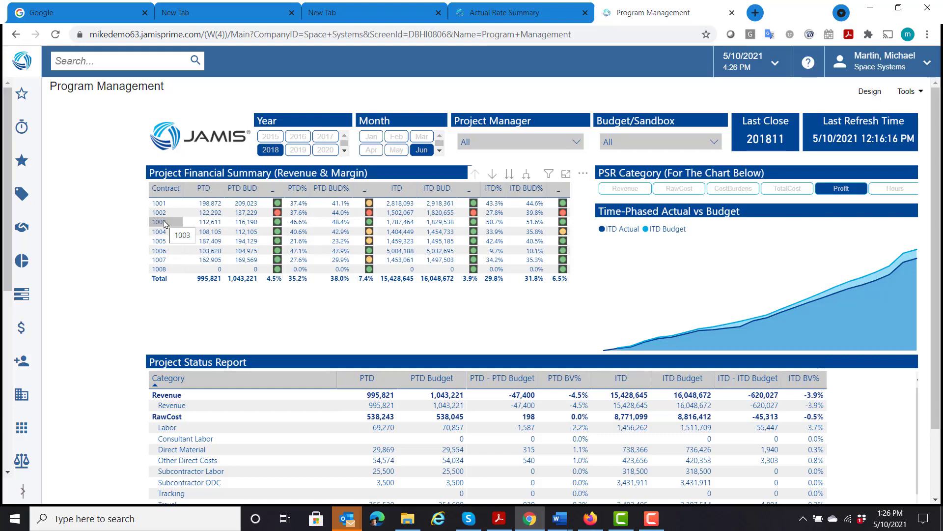
left_click(164, 222)
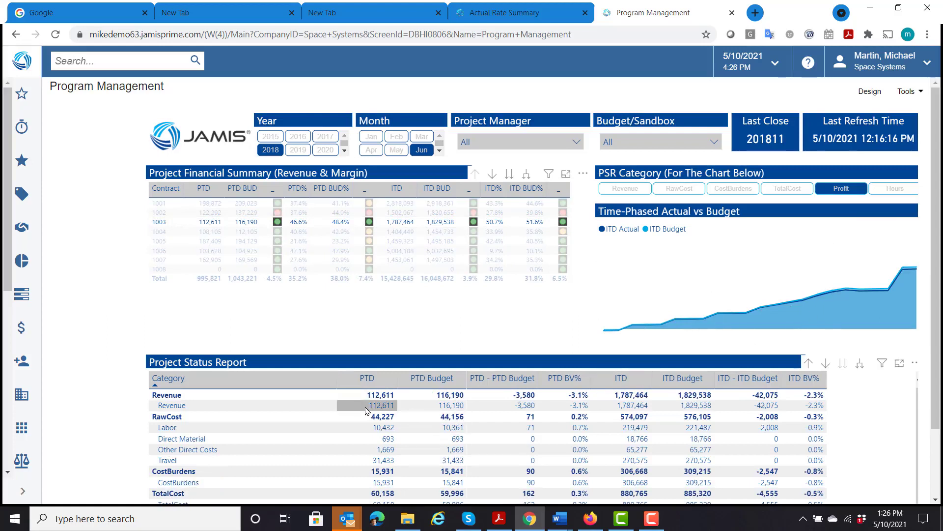
mouse_move(792, 317)
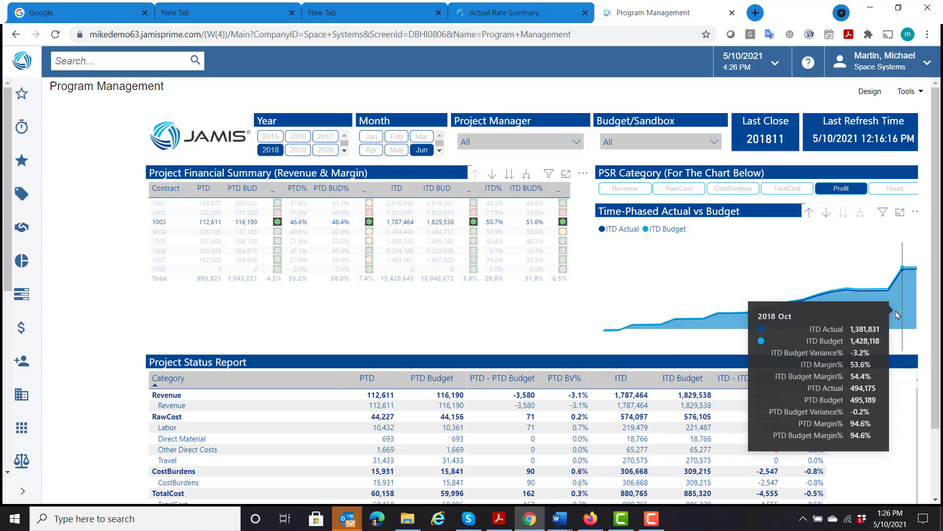
left_click(154, 224)
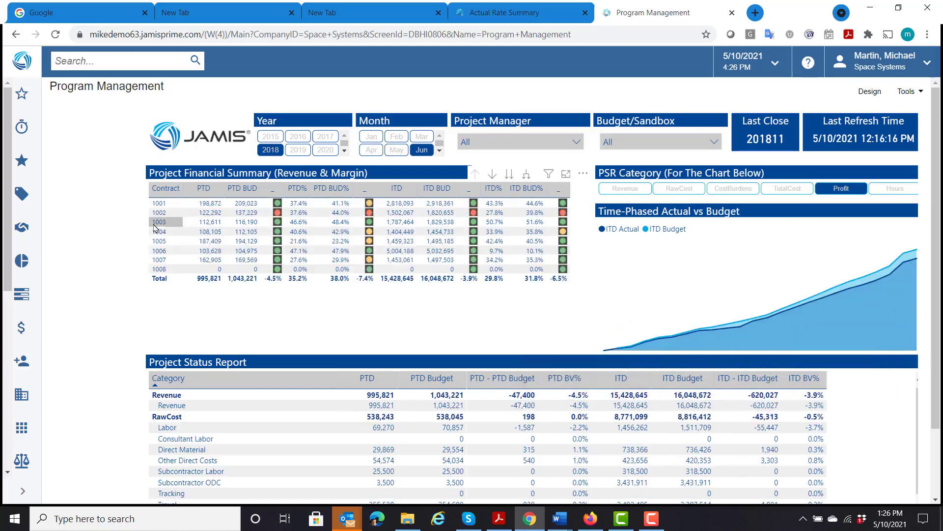
left_click(577, 142)
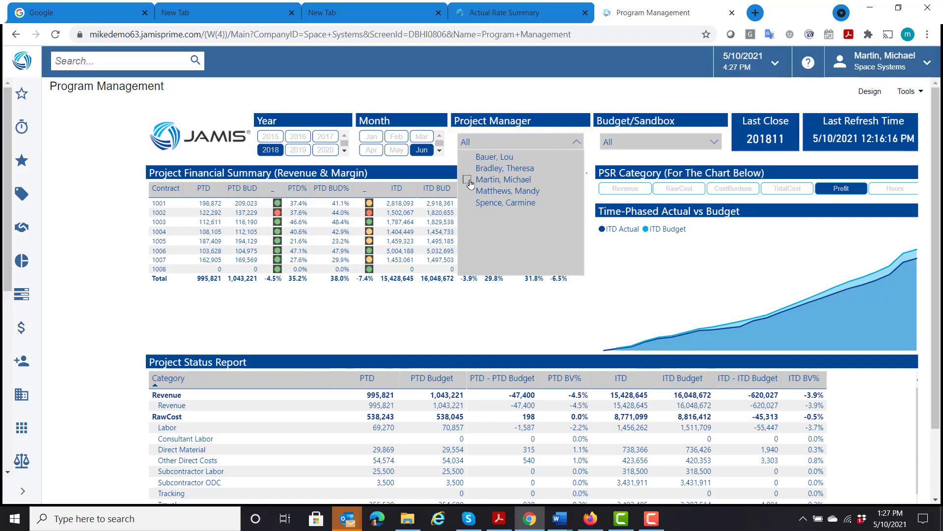
left_click(467, 180)
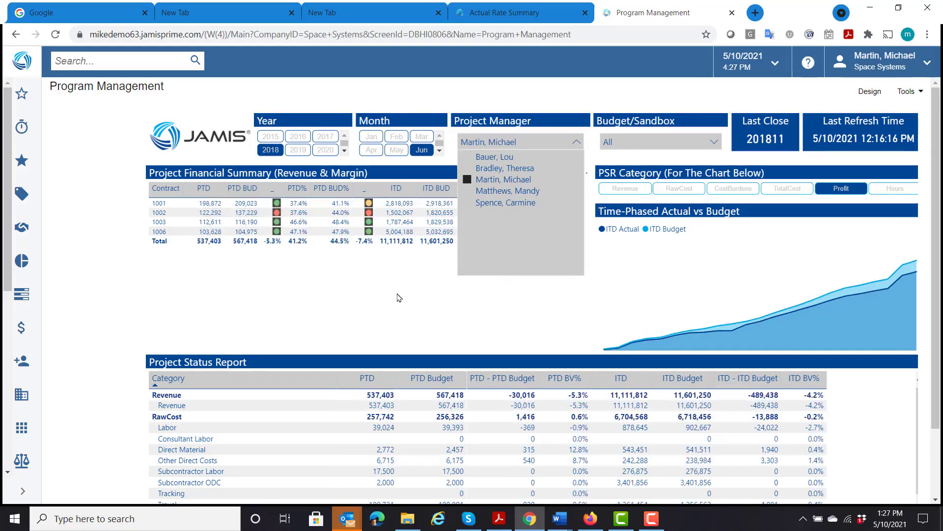
left_click(352, 263)
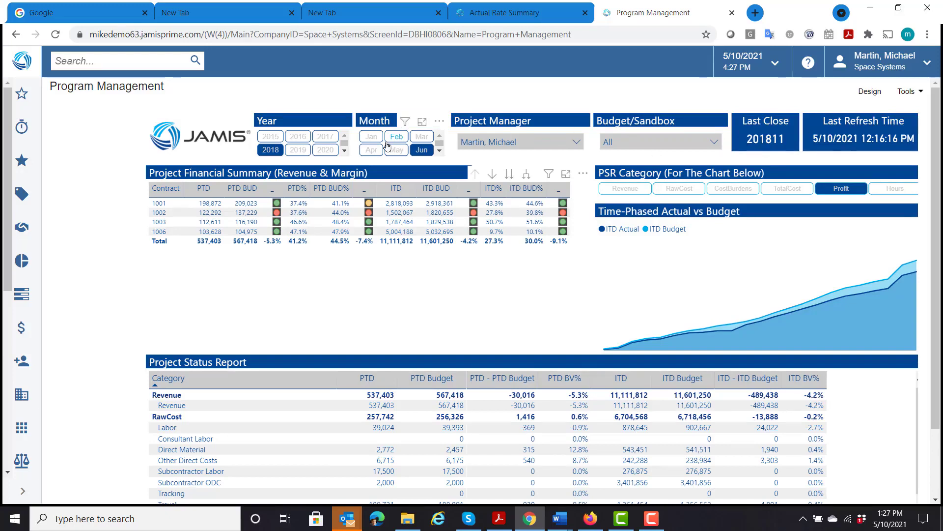
left_click(579, 143)
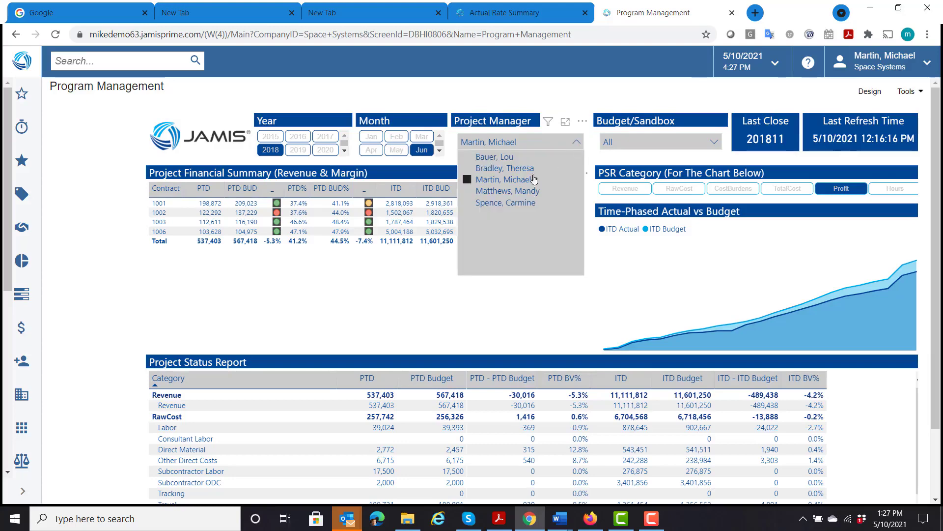
left_click(468, 180)
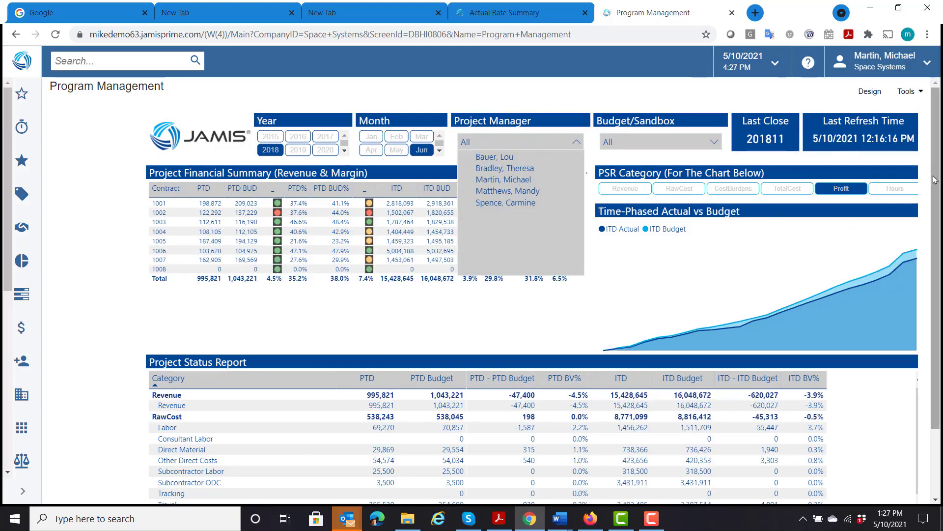
left_click_drag(935, 180, 935, 245)
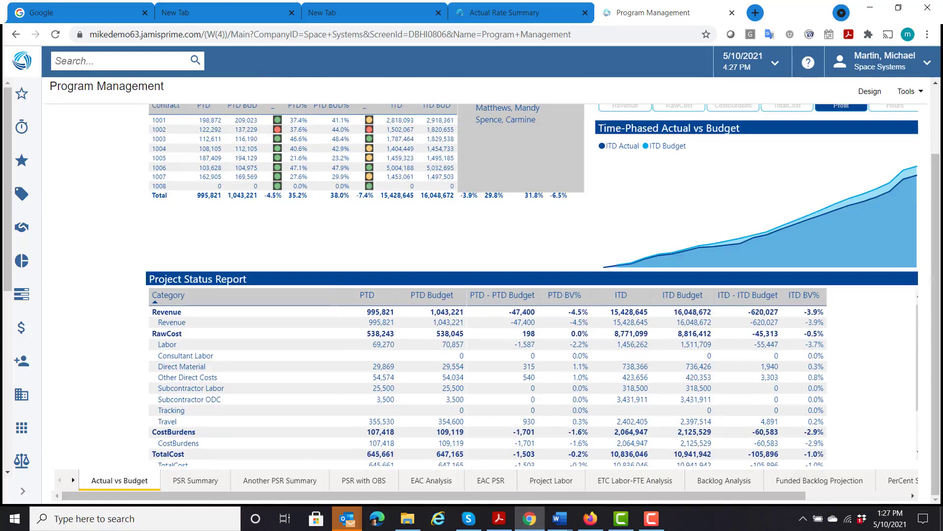
key("alt+Tab")
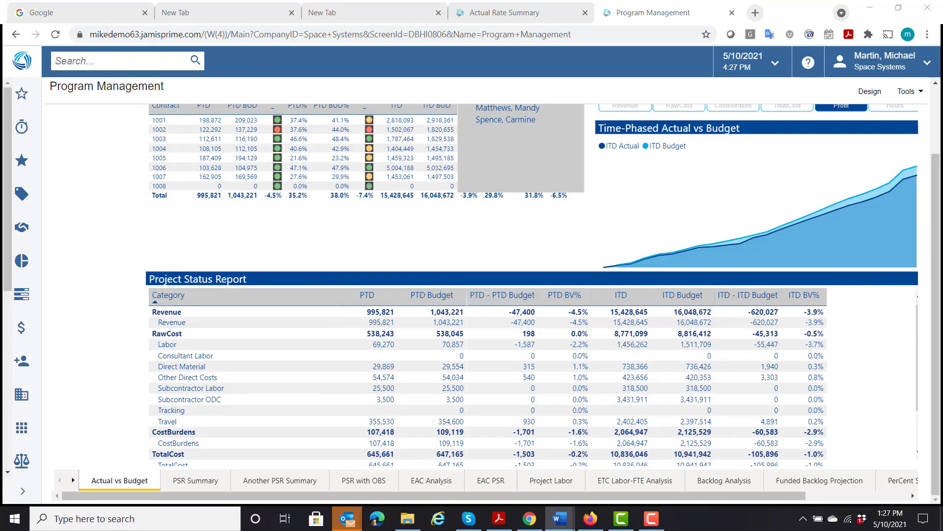
Step: Switch the Program Management report to its PSR with OBS page of branch revenue and profit
left_click(939, 211)
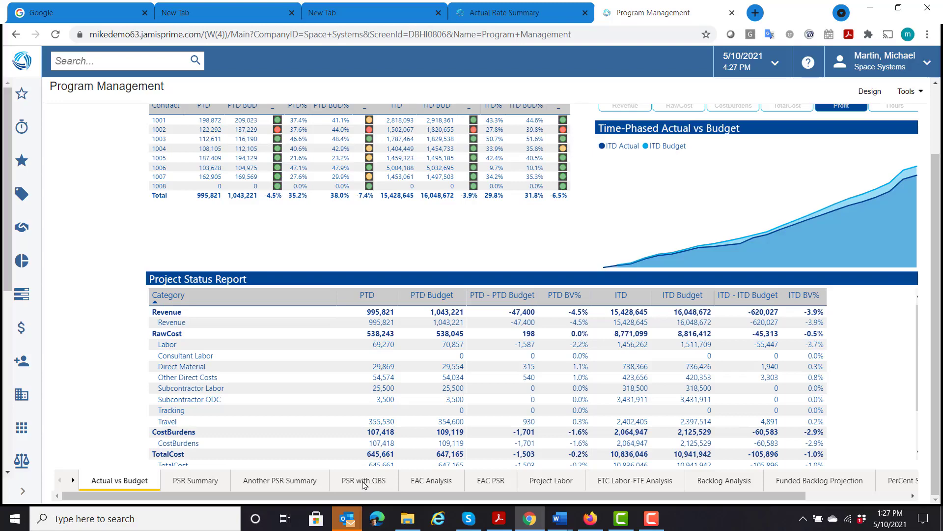
left_click(364, 481)
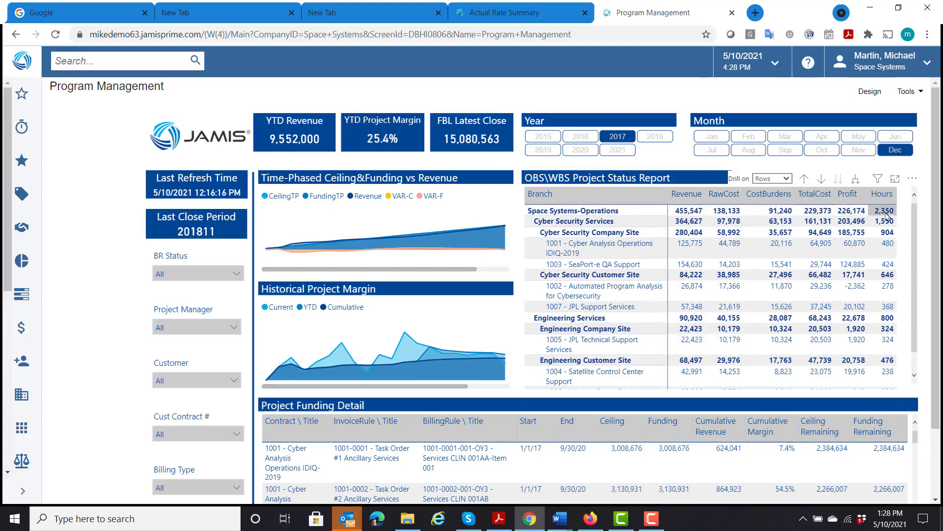
left_click_drag(935, 232, 916, 253)
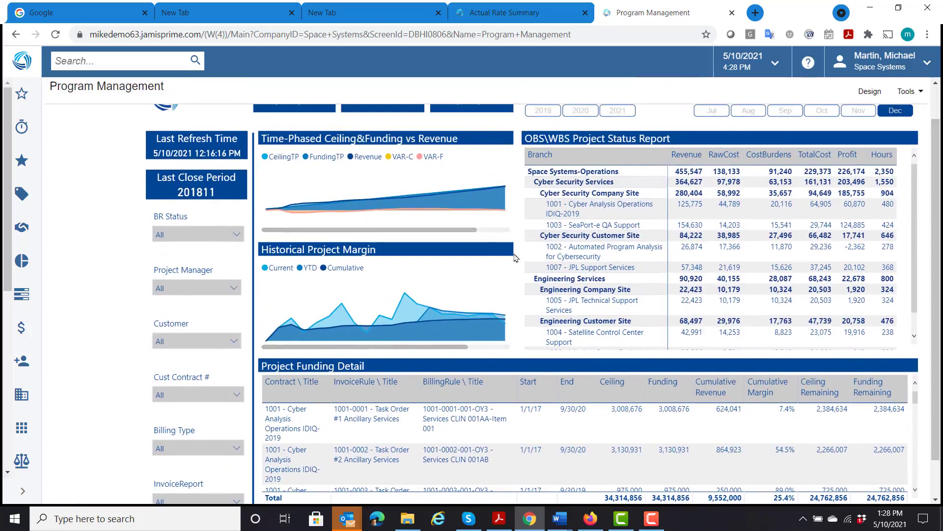
Step: Try the Cyber Security Services filter, clear it, then filter to Engineering Company Site
left_click(594, 184)
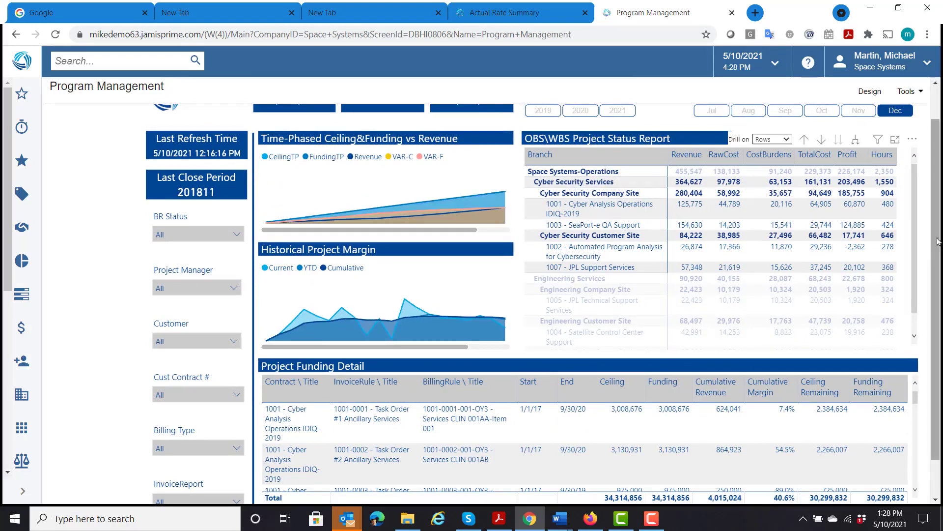
scroll(938, 241, "up", 2)
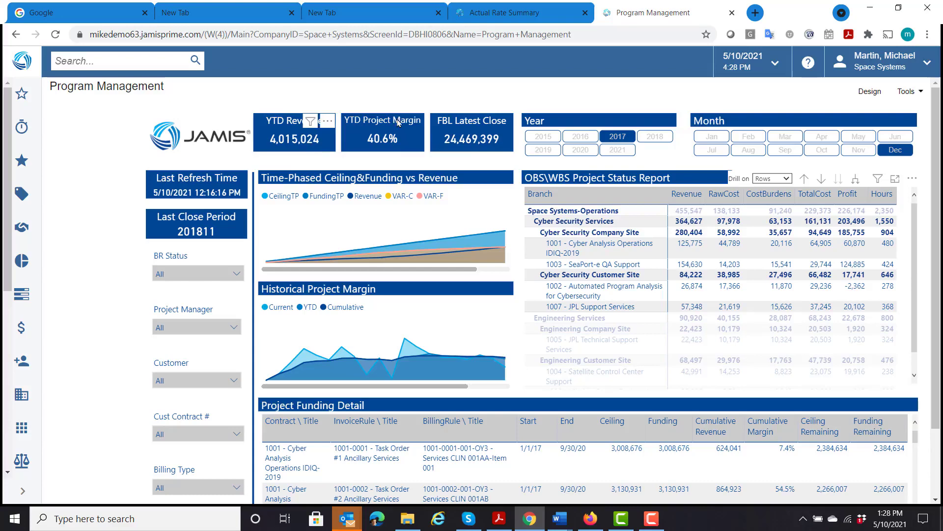
mouse_move(400, 121)
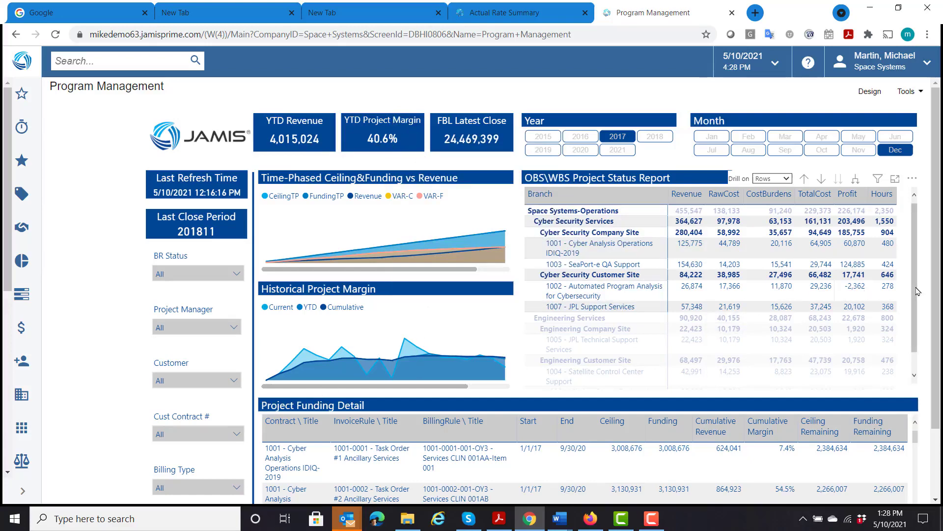
scroll(906, 341, "down", 1)
scroll(906, 295, "up", 1)
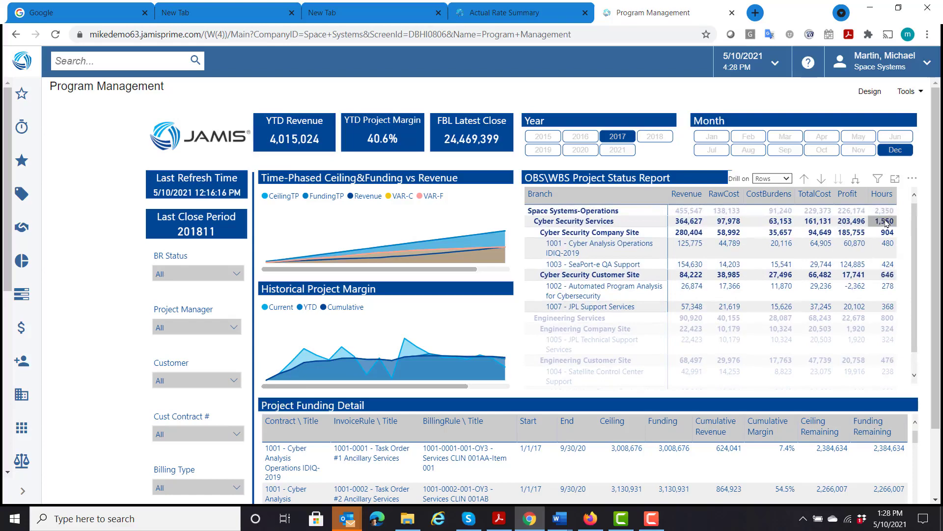
left_click(574, 211)
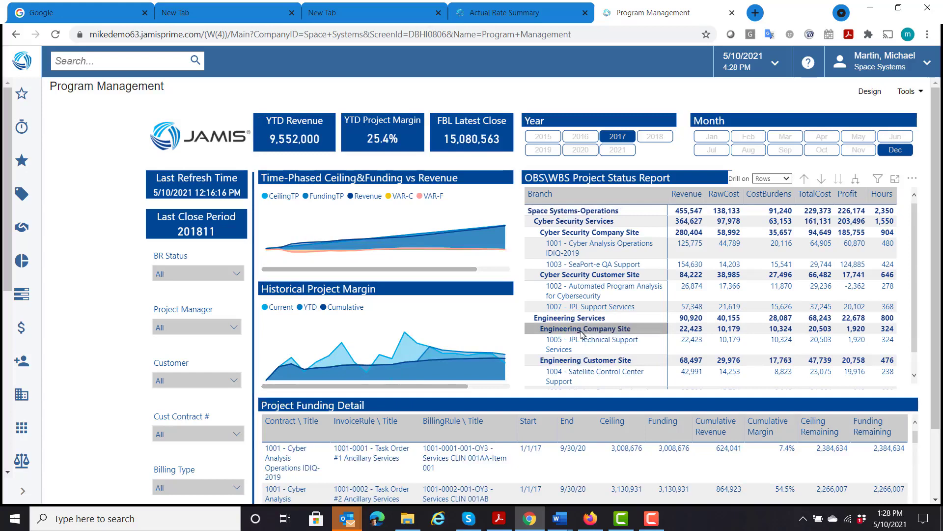
left_click(583, 335)
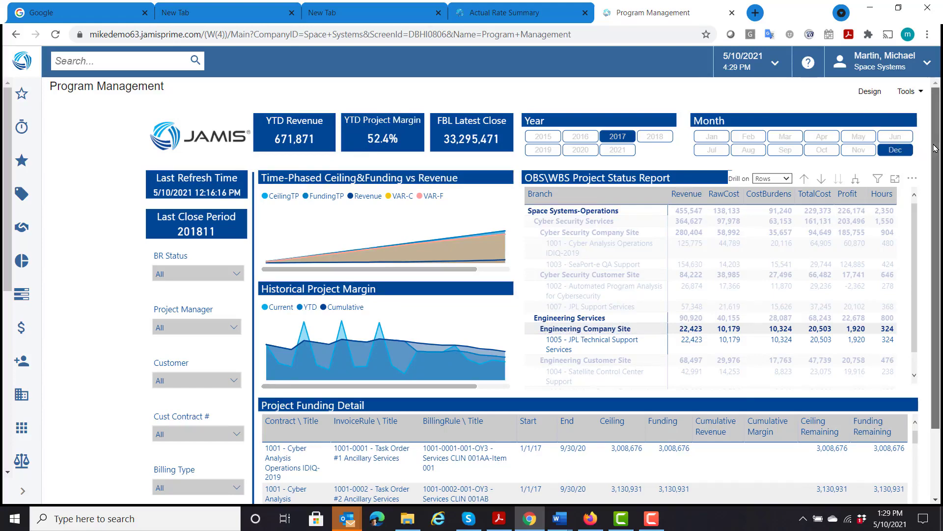
left_click_drag(935, 157, 937, 222)
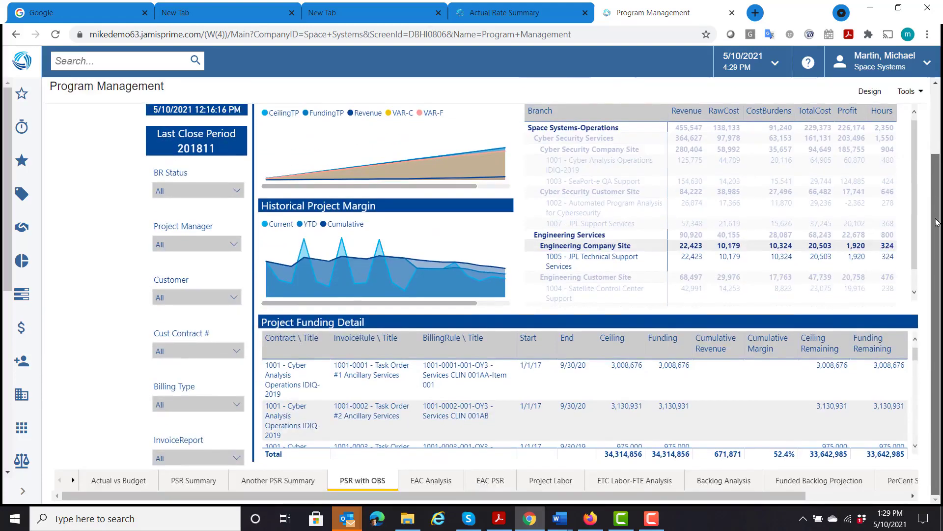
Step: Open Backlog Analysis and filter it to NASA contracts, showing 6,559,210 funded backlog
left_click(719, 485)
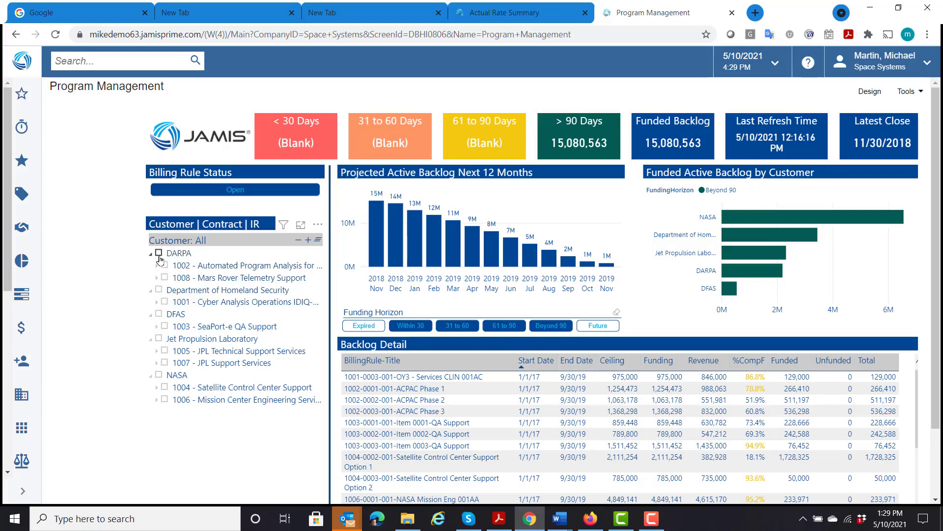
left_click(159, 253)
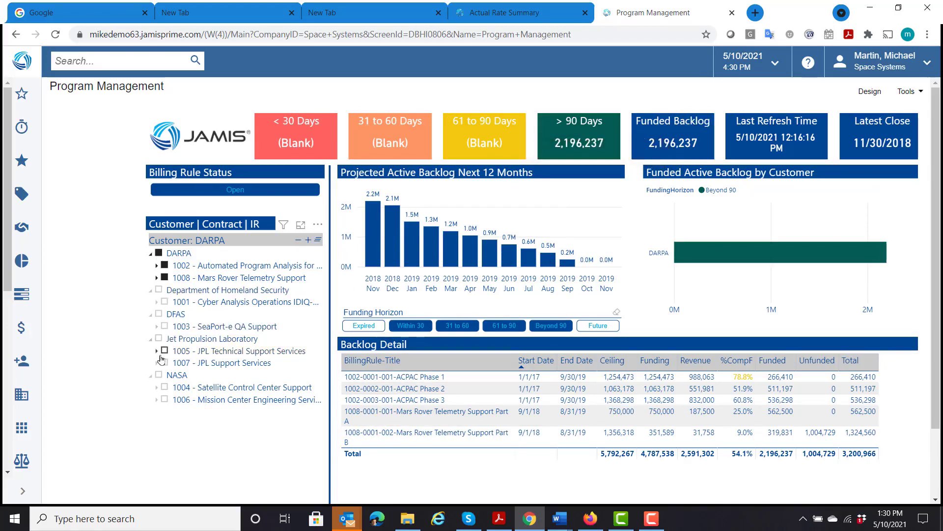
left_click(159, 375)
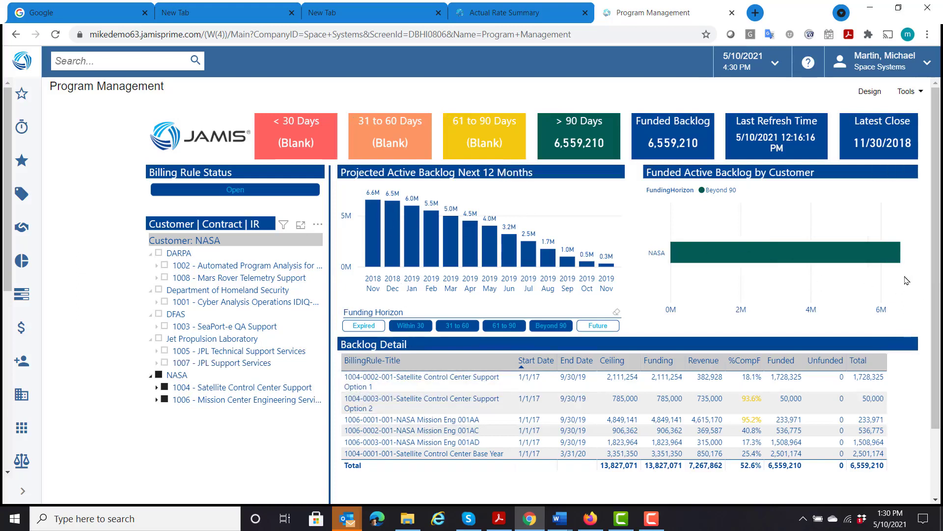
scroll(936, 280, "down", 2)
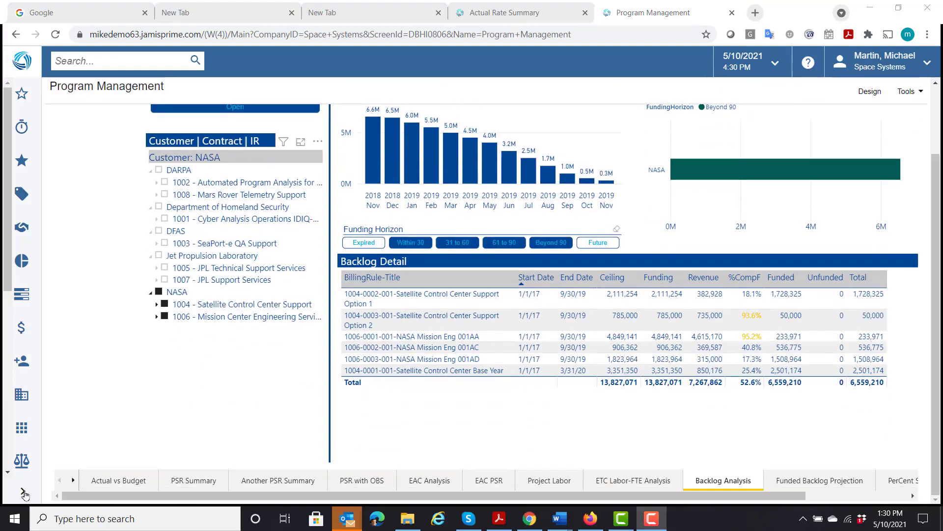
Step: Switch to the Financial Suite dashboard from the Executive menu and collapse the sidebar
left_click(24, 493)
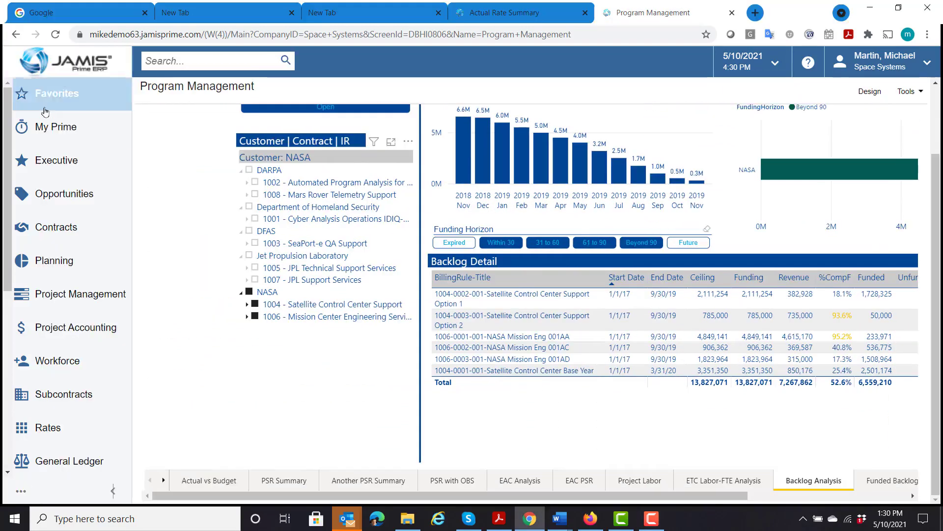
left_click(57, 160)
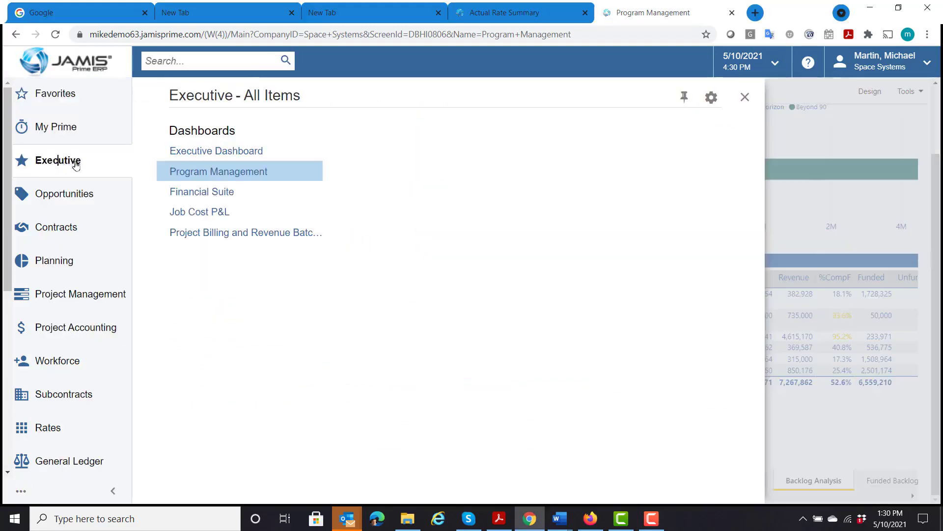
left_click(225, 192)
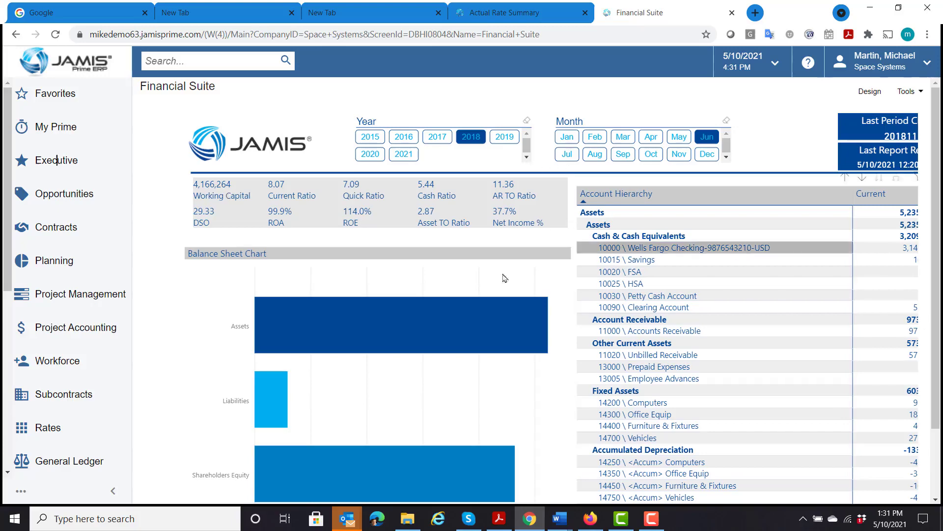
left_click(115, 491)
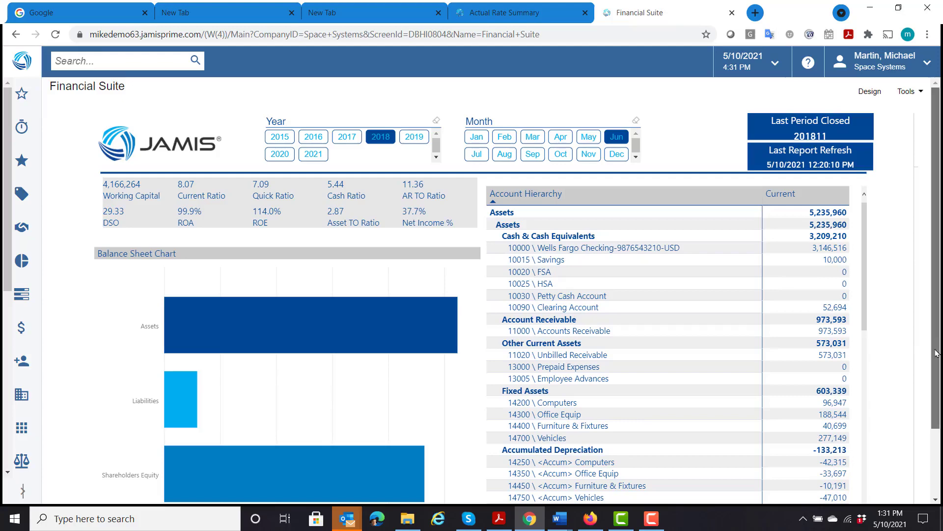
left_click_drag(937, 344, 929, 430)
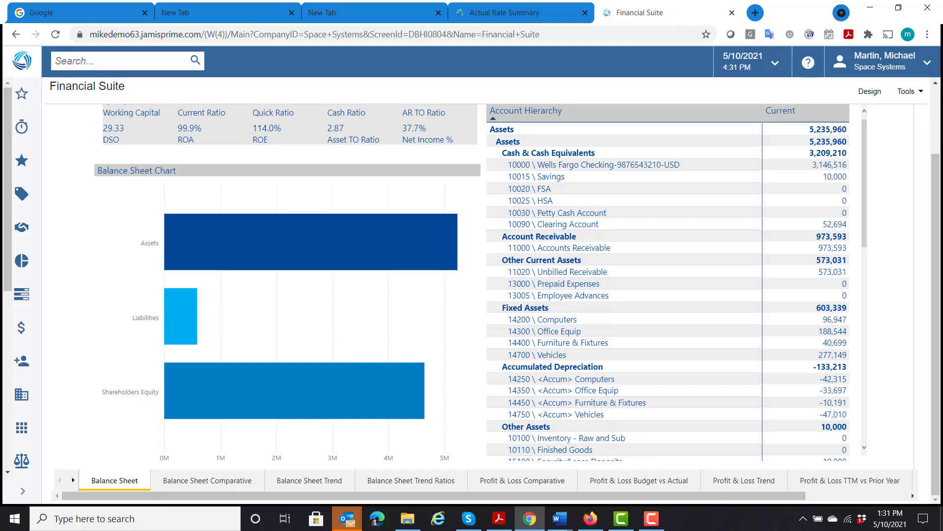
key("alt+Tab")
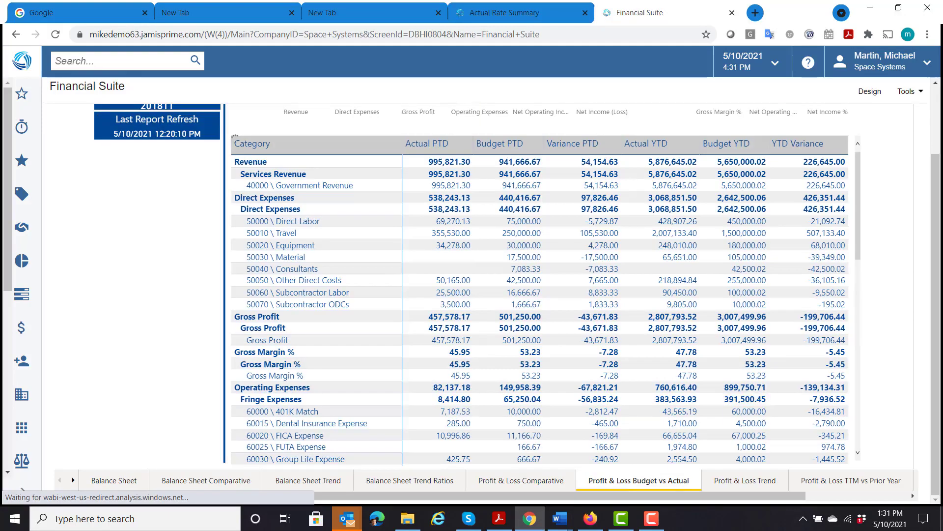
Step: Return to the top of Profit & Loss Budget vs Actual and select the Revenue Actual PTD value
left_click_drag(937, 210, 936, 144)
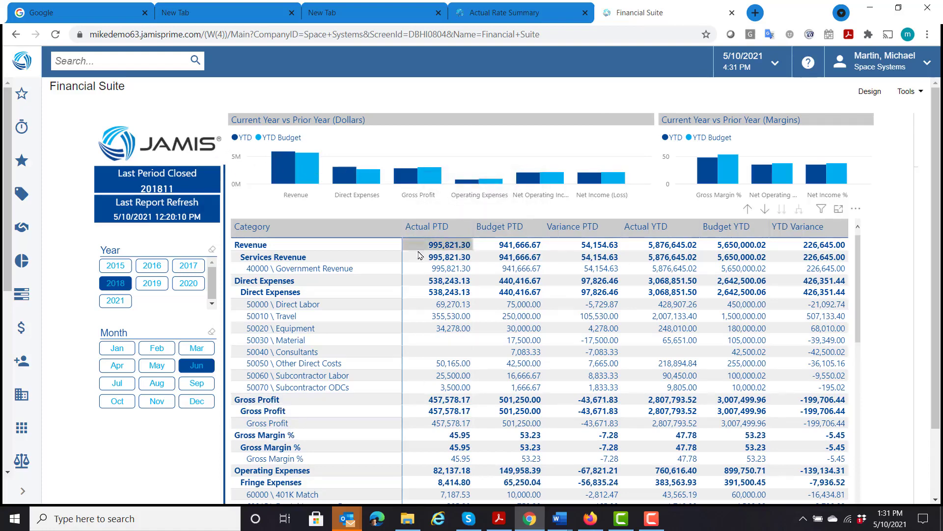
left_click(445, 231)
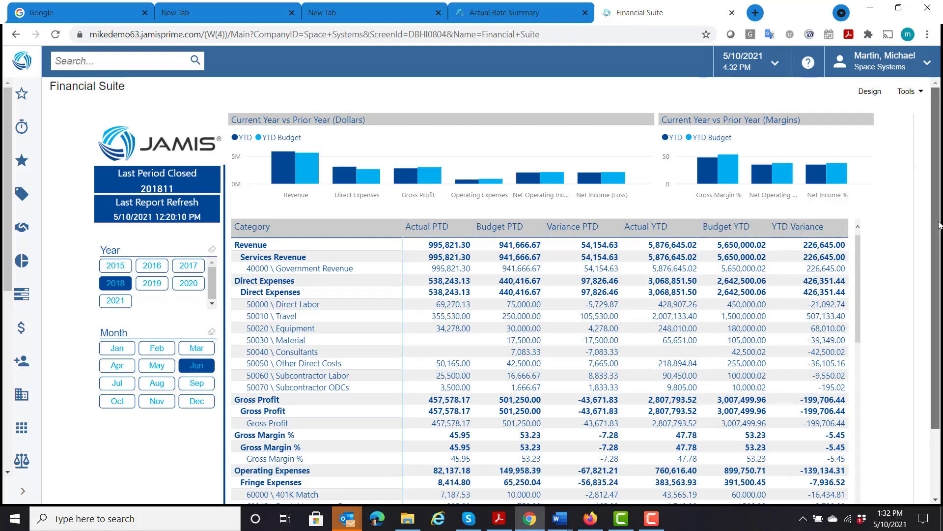
Step: Set the Month slicer to October 2018, giving YTD revenue 10,245,021.91 against 9,416,666.68 budget
mouse_move(940, 225)
left_mouse_down()
mouse_move(939, 241)
mouse_move(935, 212)
left_mouse_up()
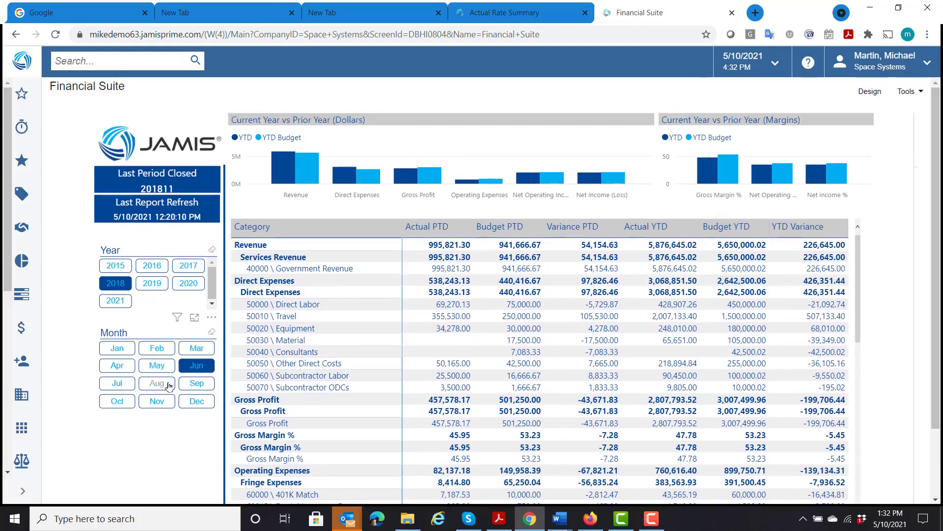
left_click(118, 402)
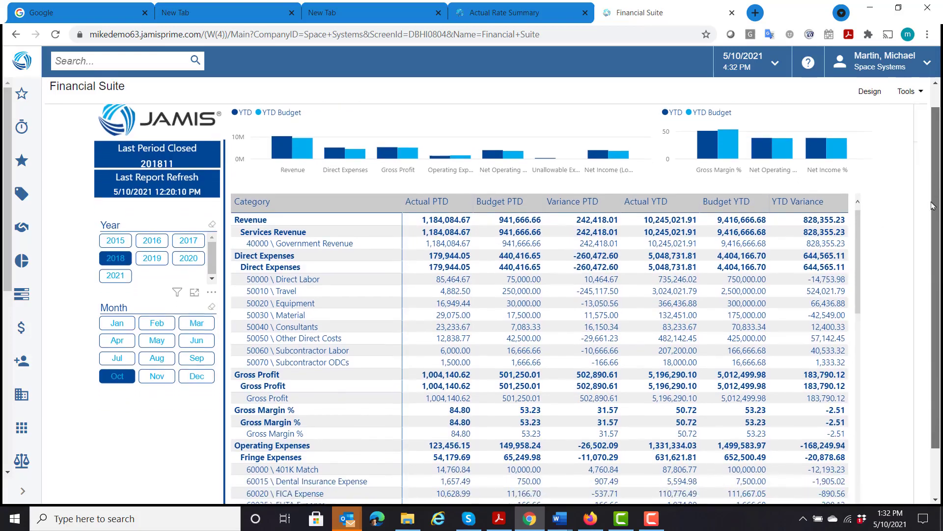
left_click_drag(939, 182, 910, 268)
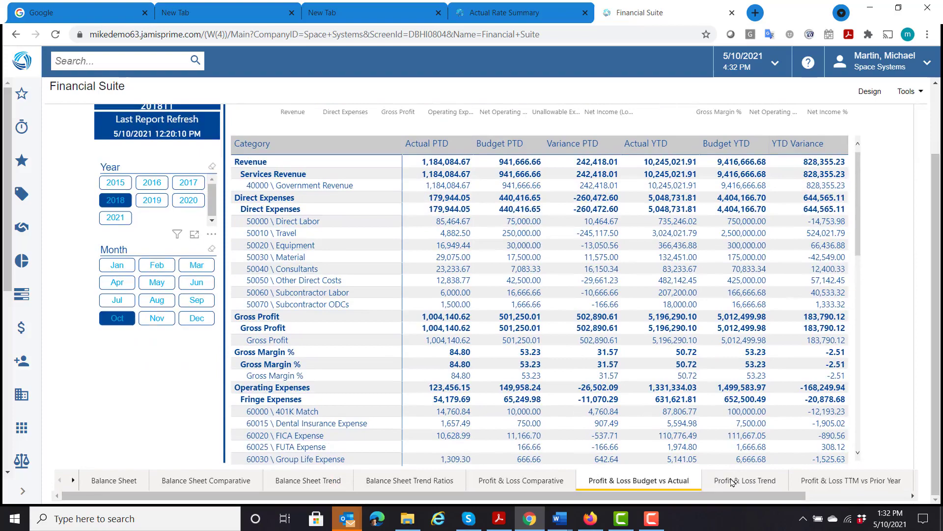
left_click(732, 481)
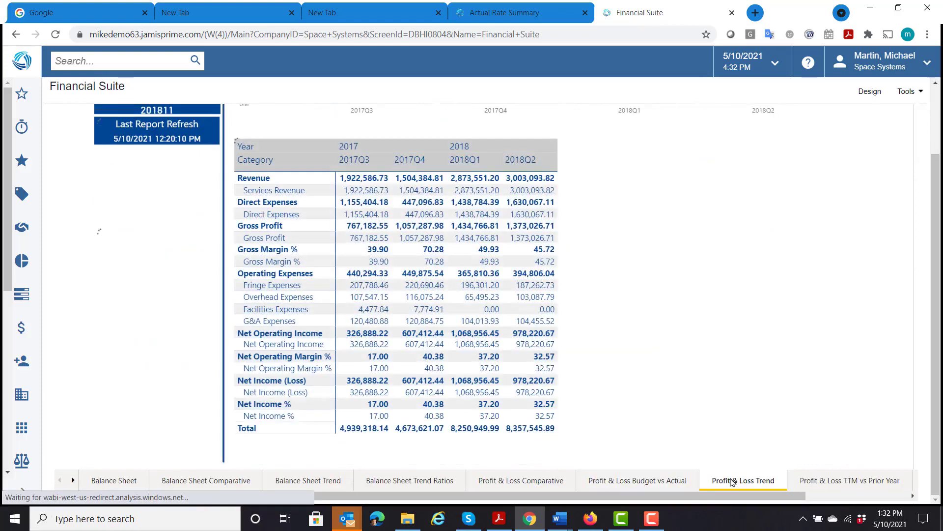
left_click_drag(936, 200, 936, 132)
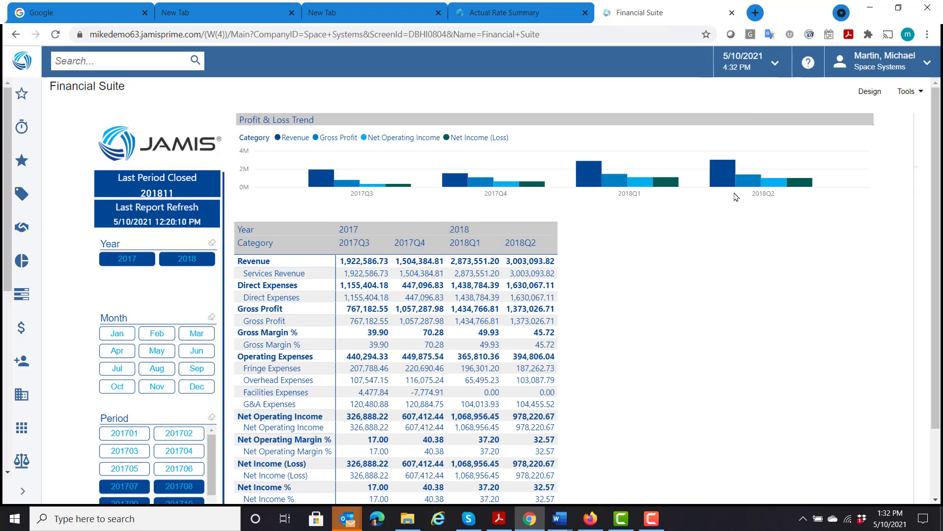
mouse_move(798, 135)
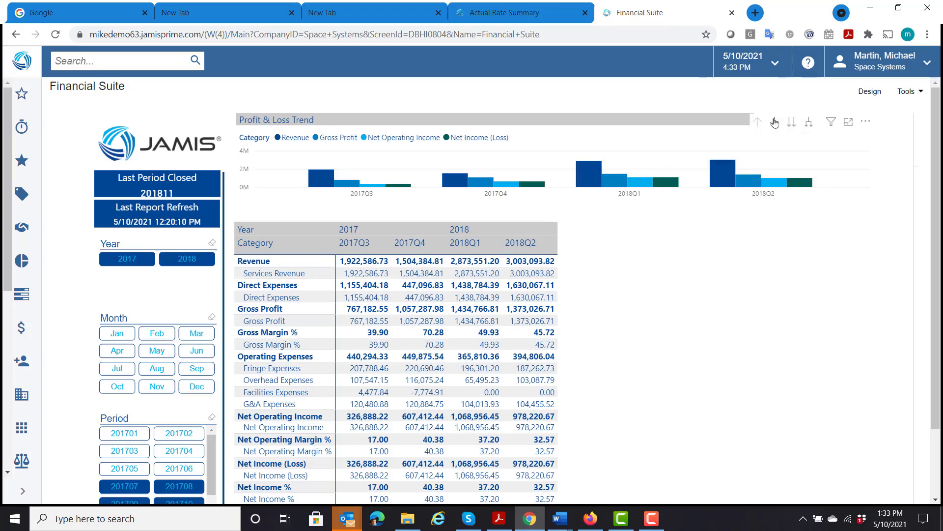
Step: Drill the Profit & Loss Trend chart and table columns down from quarters to months
left_click(775, 123)
left_click(790, 123)
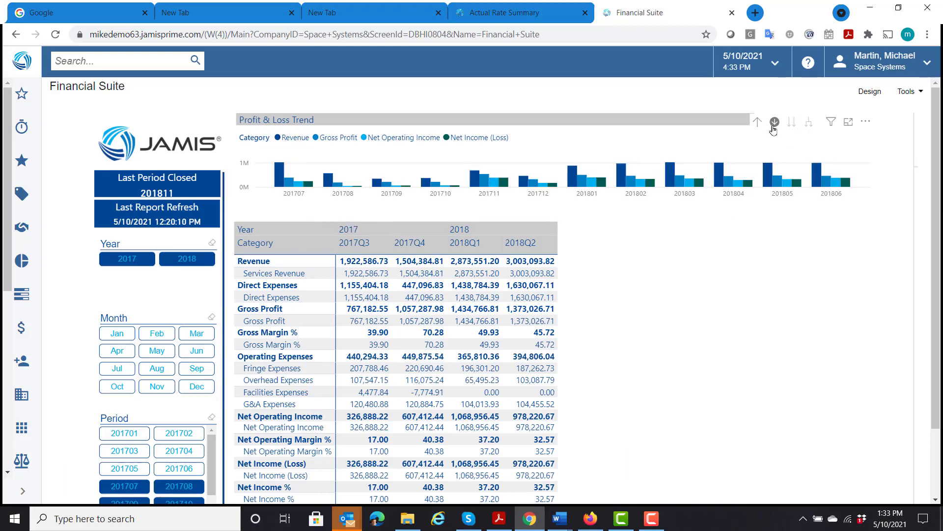
mouse_move(683, 230)
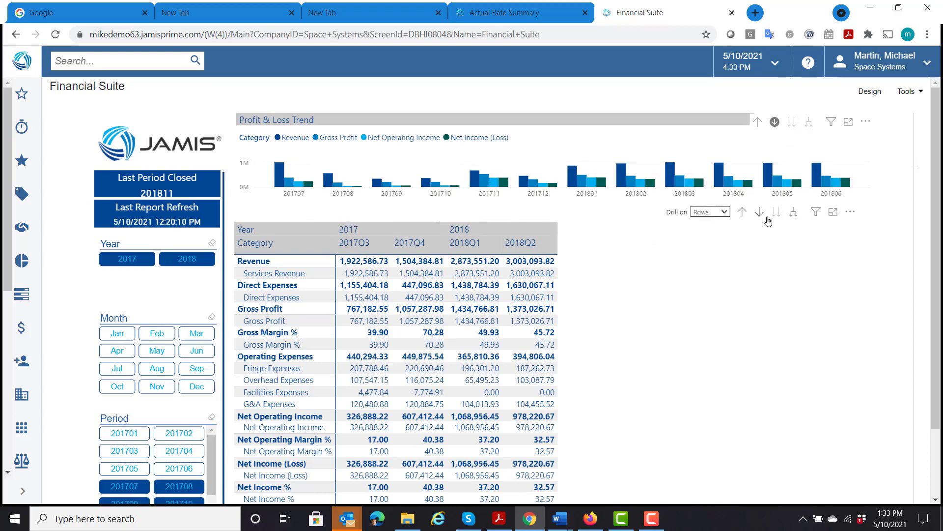
left_click(793, 214)
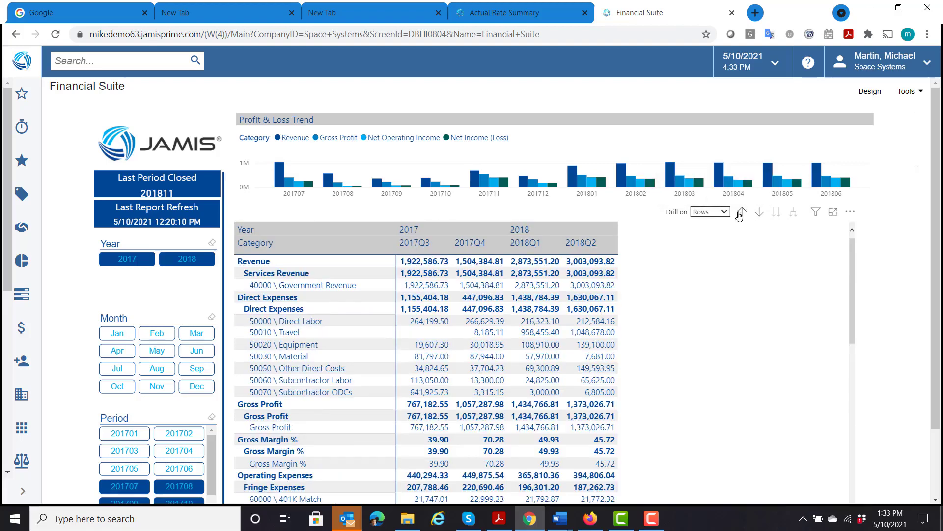
left_click(722, 212)
left_click(714, 230)
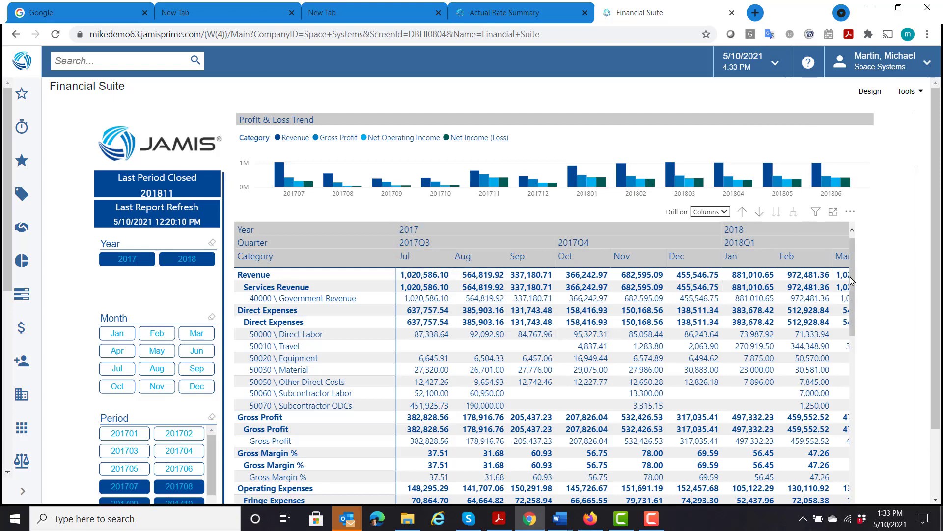
Step: Roll the trend table and chart back up to quarterly bars, 2017Q3 through 2018Q2
scroll(851, 280, "down", 3)
scroll(833, 334, "up", 3)
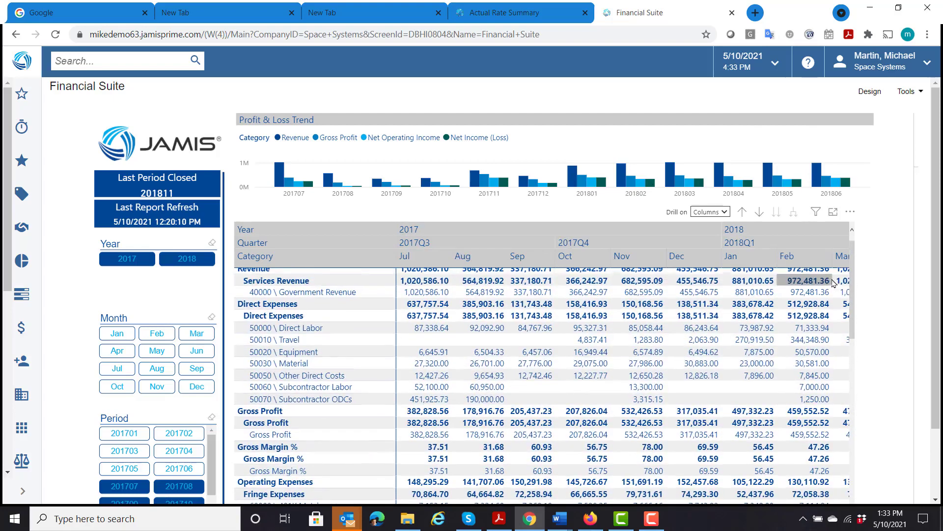
left_click(742, 212)
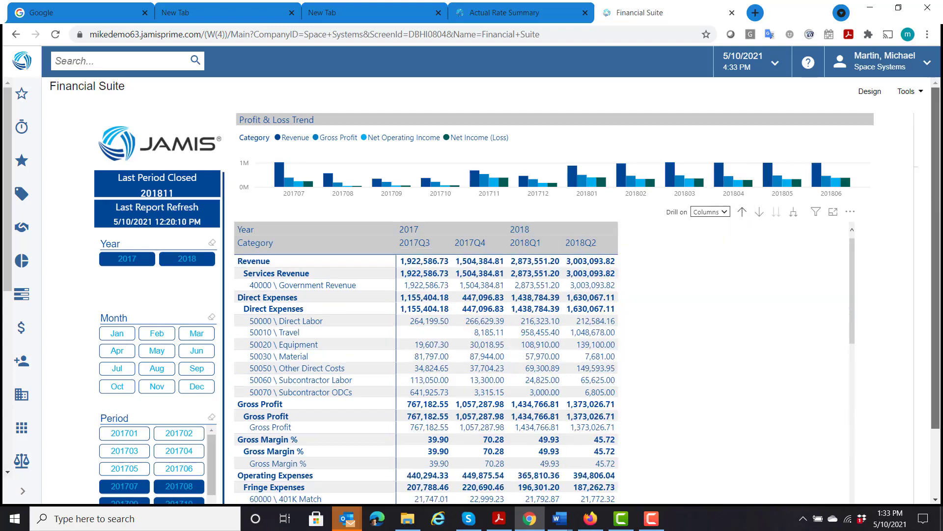
mouse_move(745, 142)
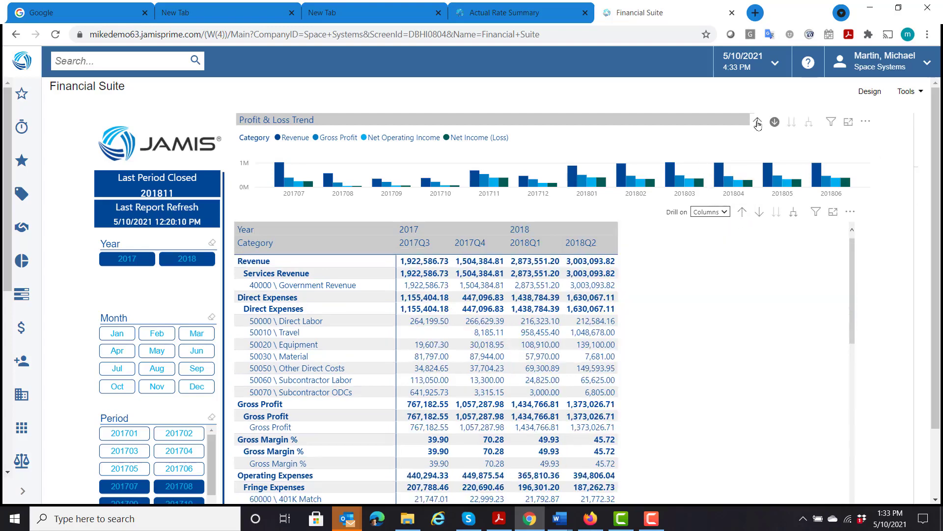
left_click(758, 122)
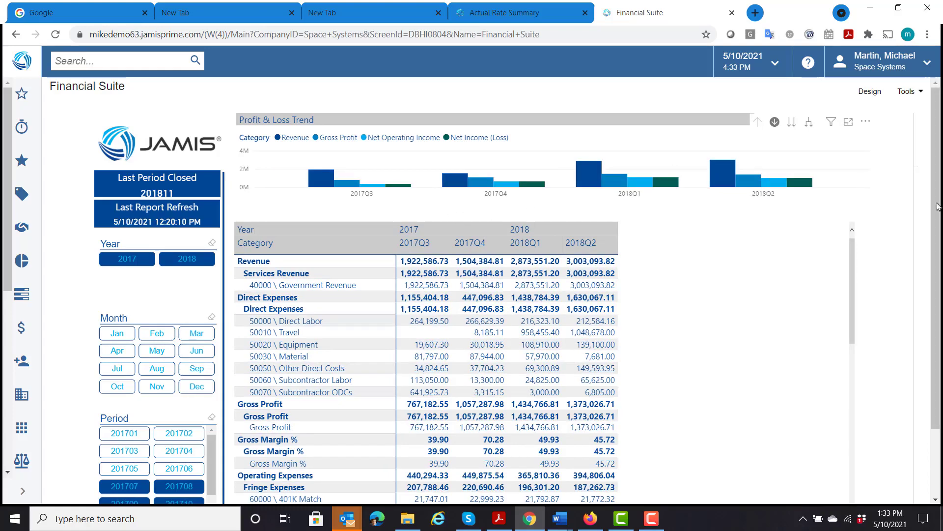
scroll(939, 212, "down", 1)
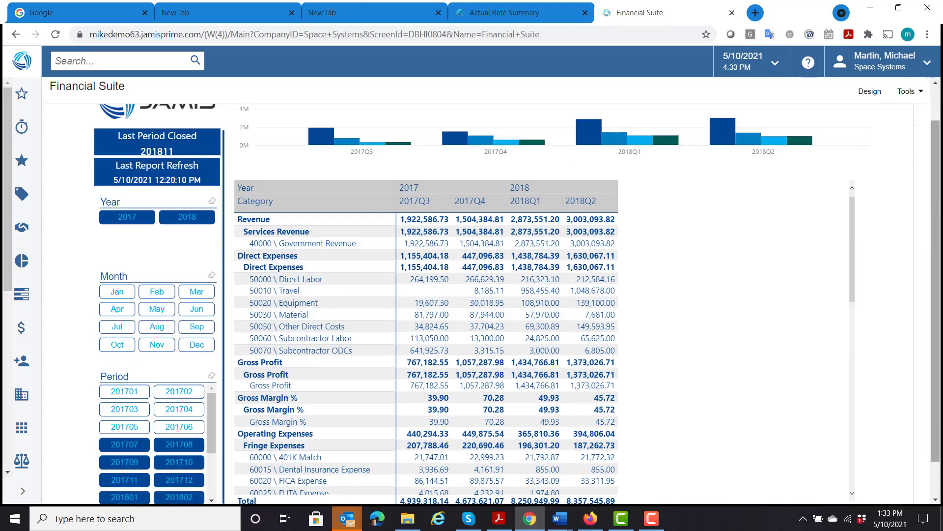
key("alt+Tab")
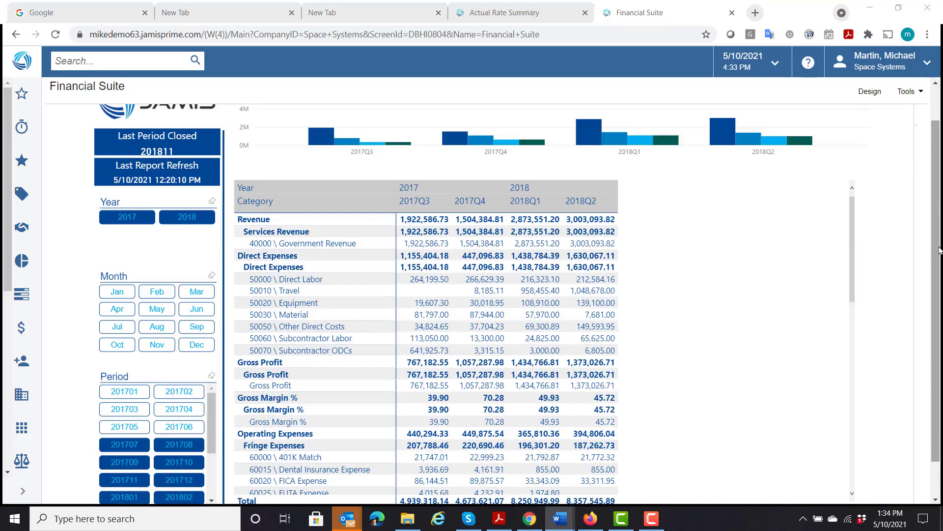
key("alt+Tab")
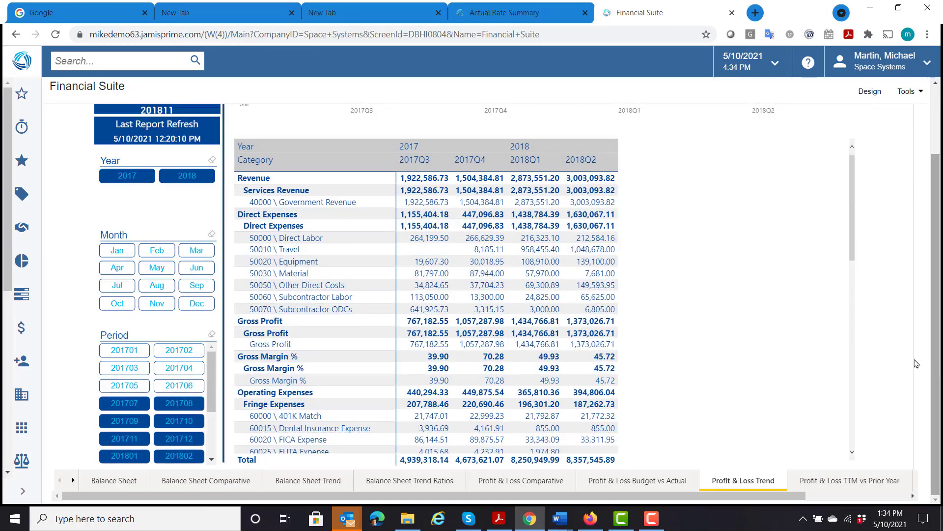
Step: Open the Ratios report and view its liquidity, efficiency and profitability tiles, e.g. Working Capital 4.17M
left_click(23, 491)
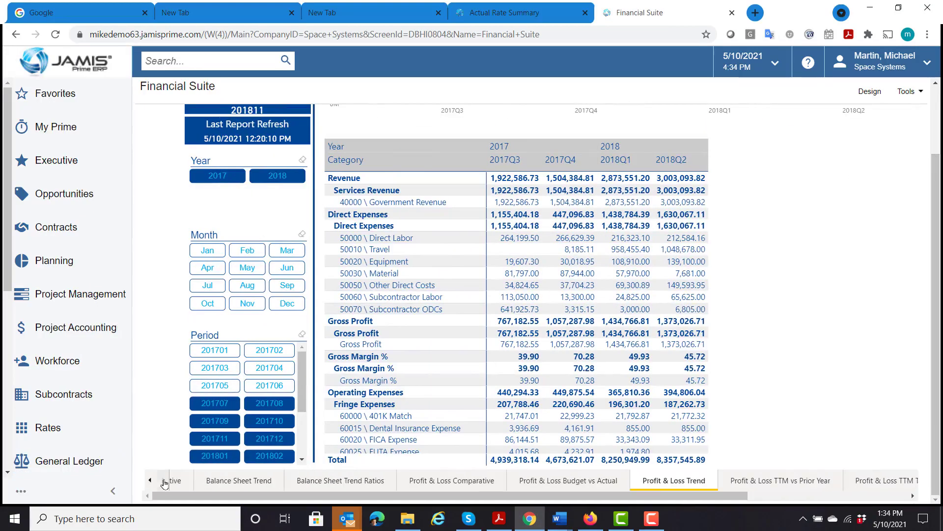
left_click_drag(382, 496, 797, 496)
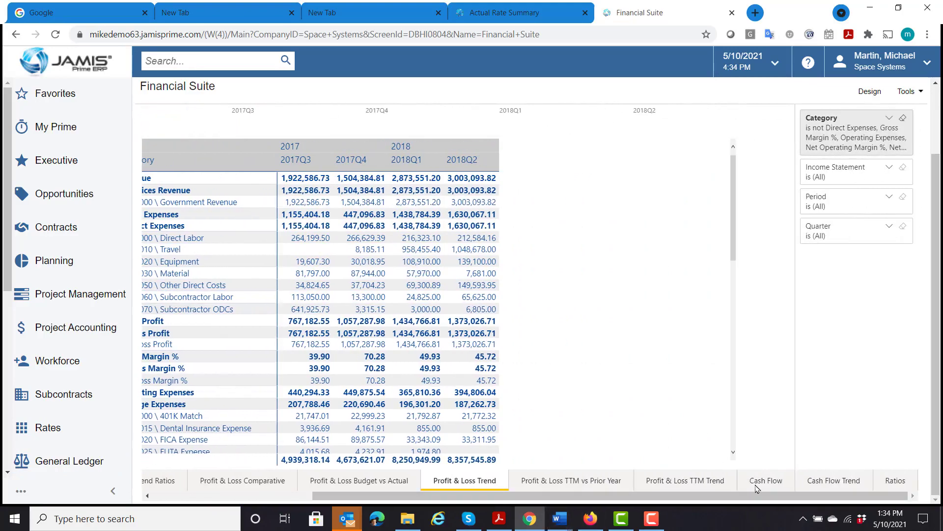
left_click(895, 482)
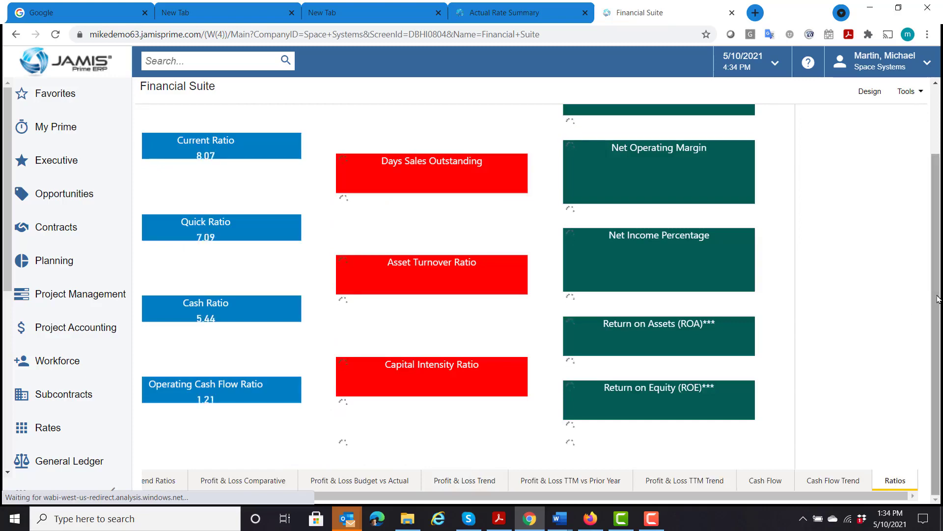
left_click_drag(939, 301, 938, 188)
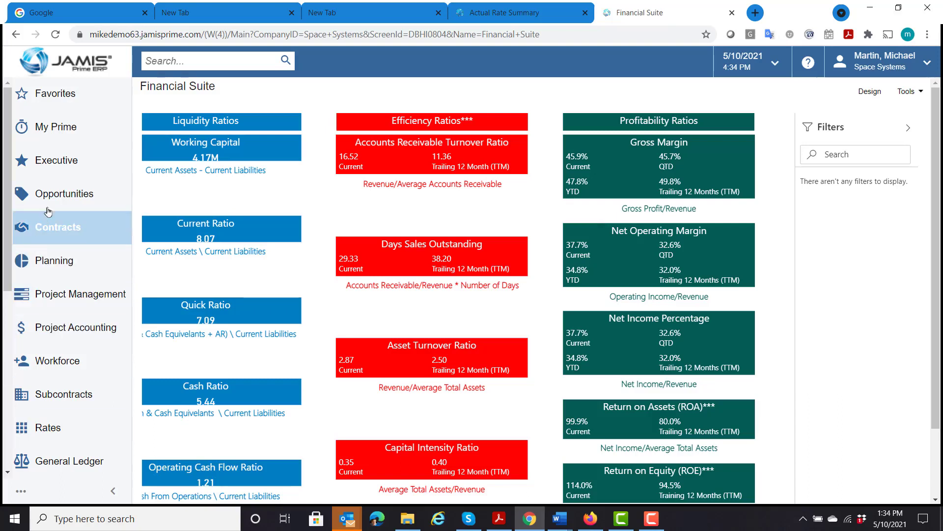
Step: Open the Job Cost P&L dashboard from the Executive menu and collapse the sidebar
left_click(63, 164)
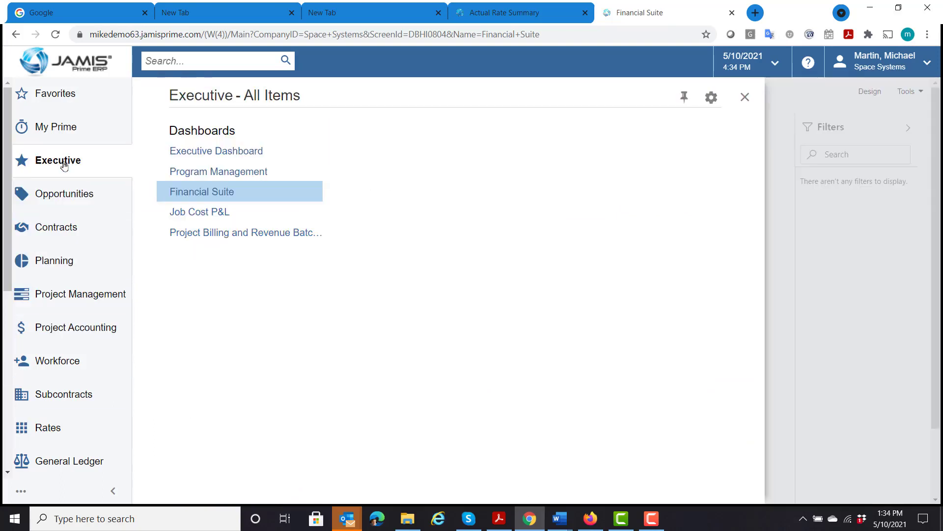
left_click(191, 216)
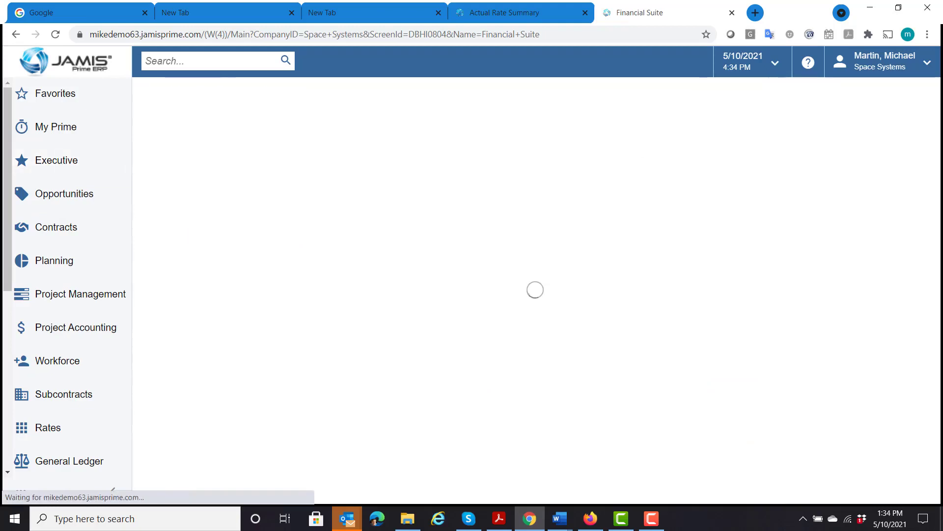
key("alt+Tab")
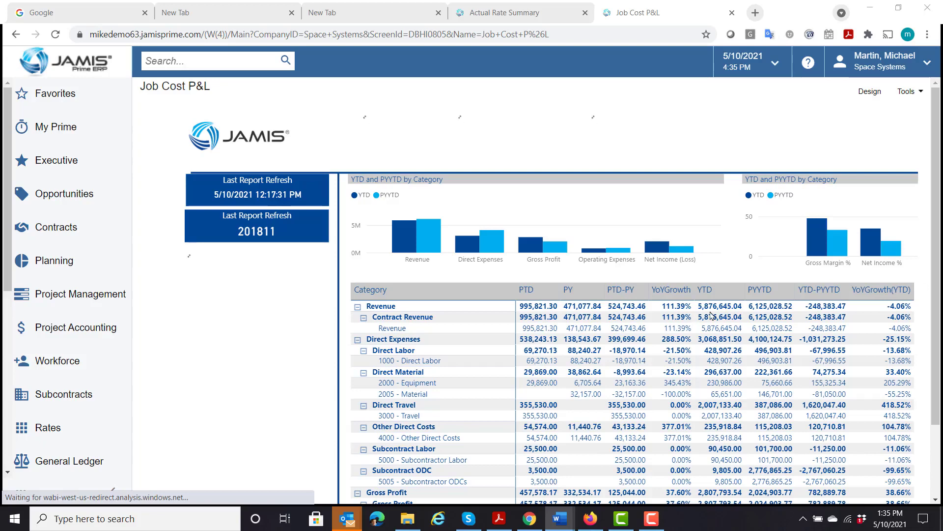
left_click(113, 491)
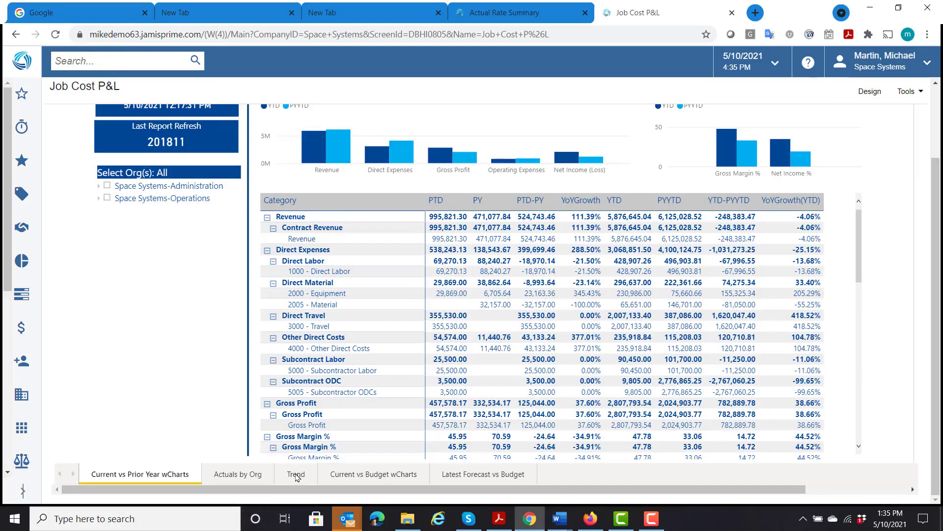
Step: Show the Job Cost P&L Trend report and review its table from Revenue to Net Income %
left_click(297, 474)
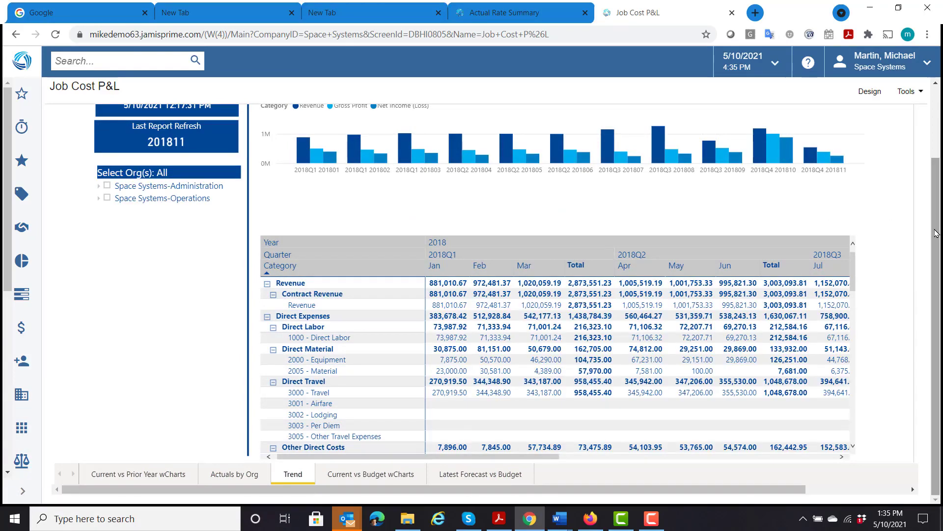
scroll(912, 486, "up", 2)
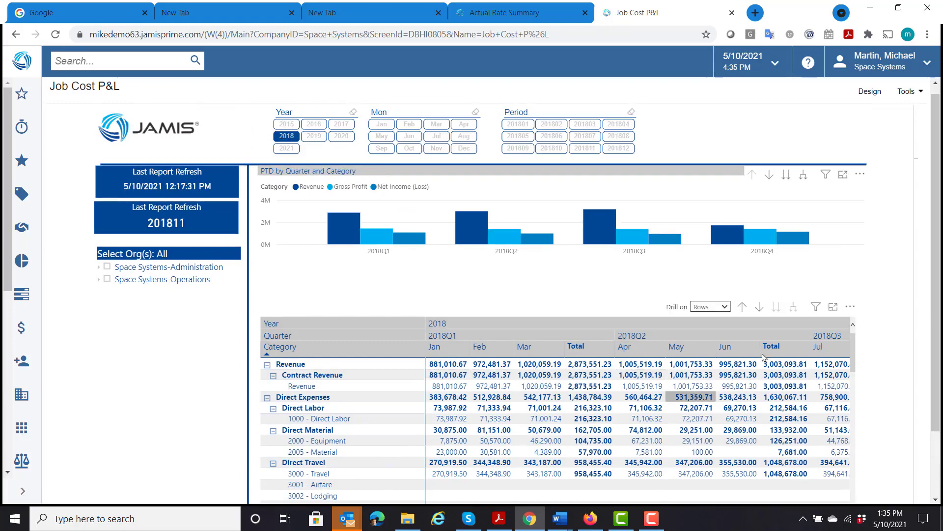
left_click_drag(934, 350, 912, 387)
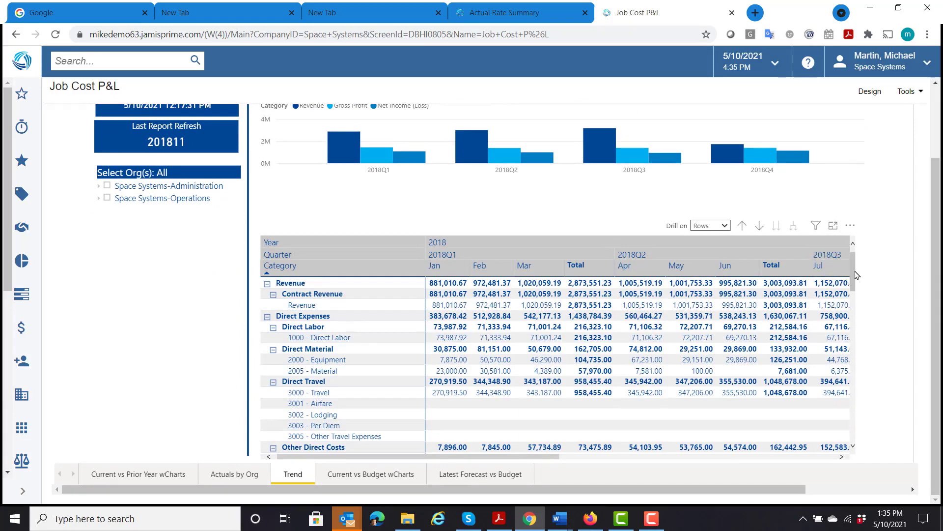
left_click_drag(857, 275, 831, 369)
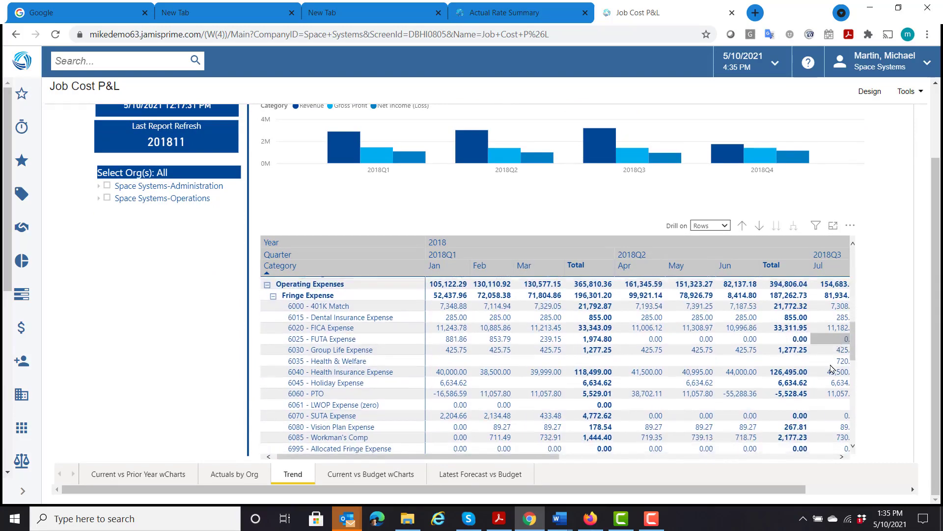
scroll(832, 368, "down", 10)
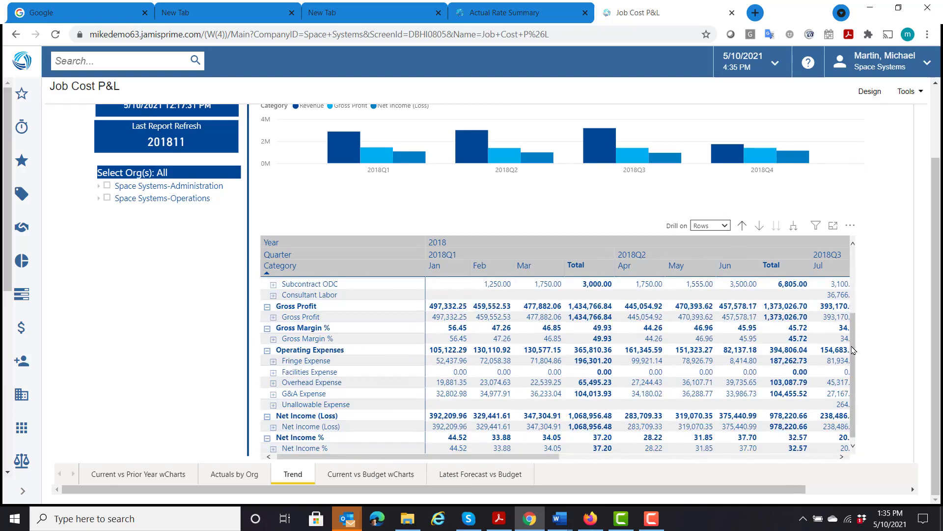
scroll(786, 304, "up", 3)
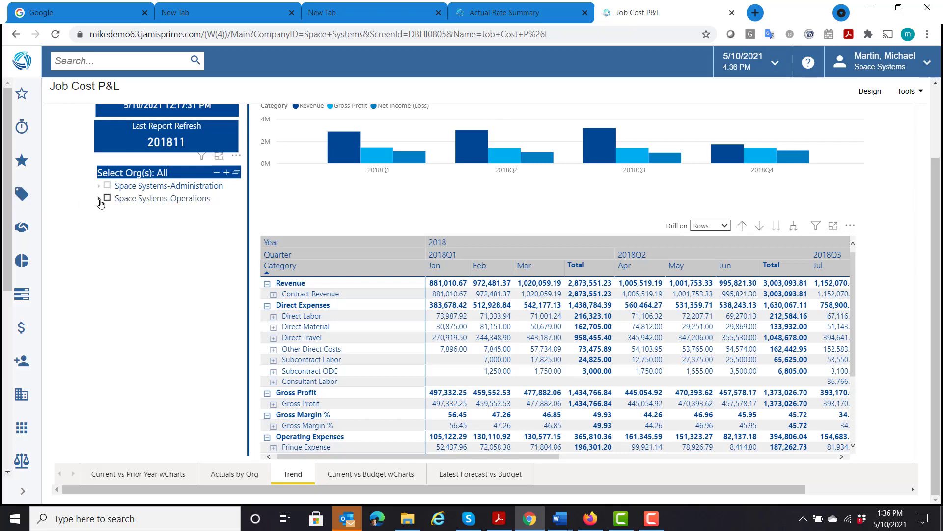
Step: In Select Org(s), expand Space Systems-Operations and filter to Engineering Services only
left_click(98, 200)
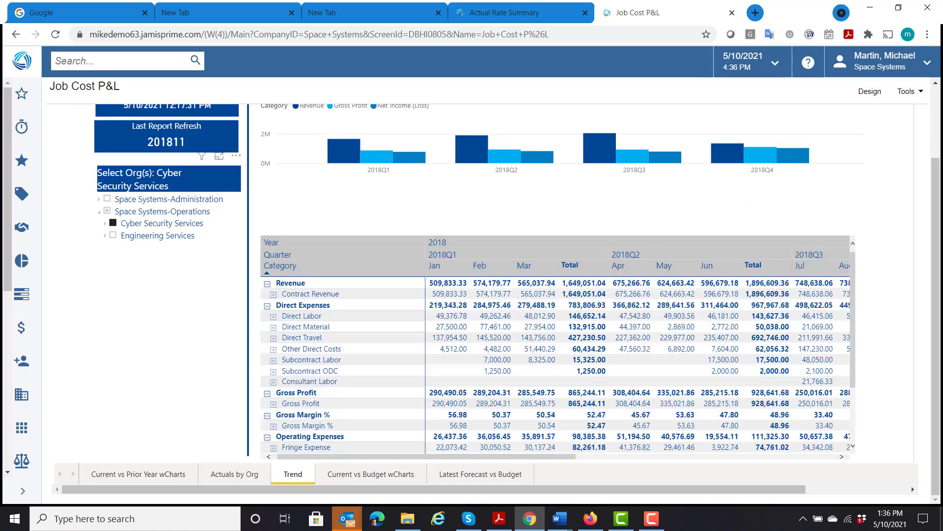
left_click_drag(932, 211, 932, 188)
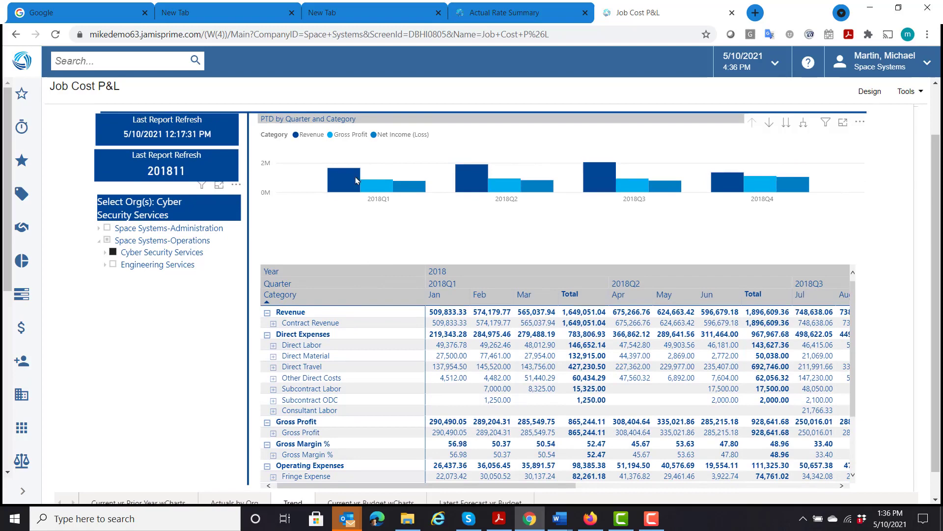
left_click(113, 265)
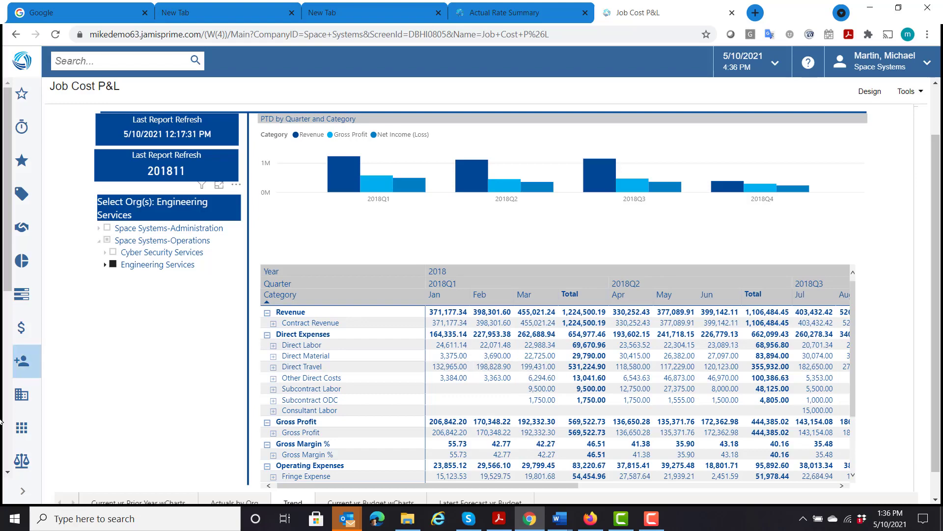
Step: Expand the sidebar and open the Project Billing and Revenue Batch Analysis dashboard from Executive
left_click(22, 491)
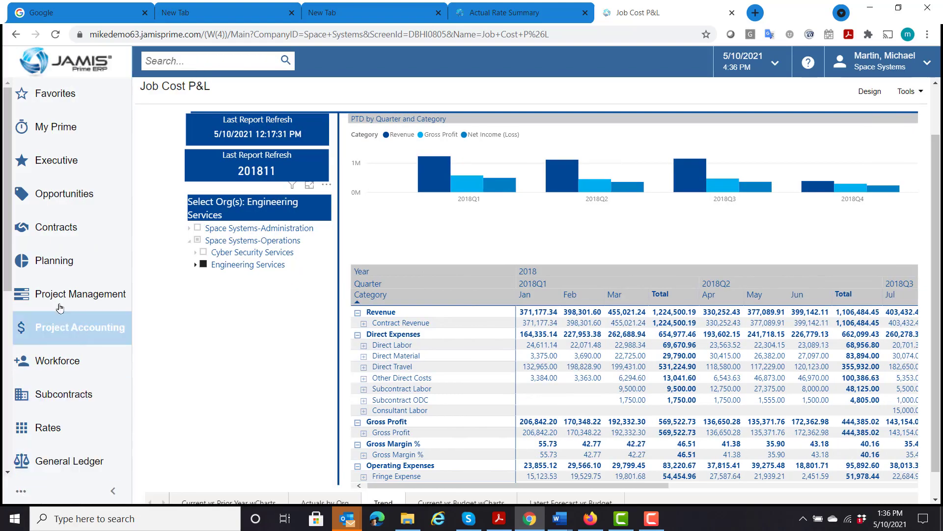
left_click(71, 162)
left_click(206, 231)
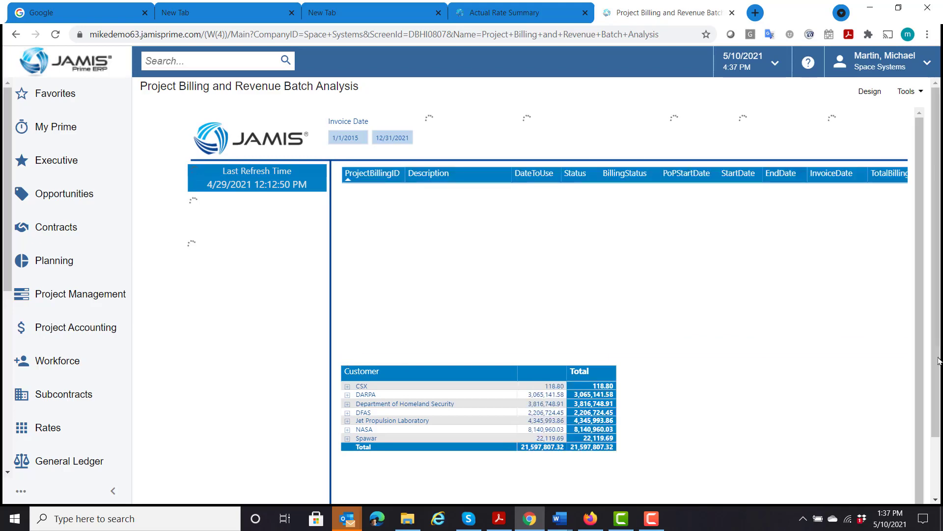
Step: View the Funding Analysis Billing report, then reopen the Executive dashboards list
left_click_drag(938, 362, 939, 455)
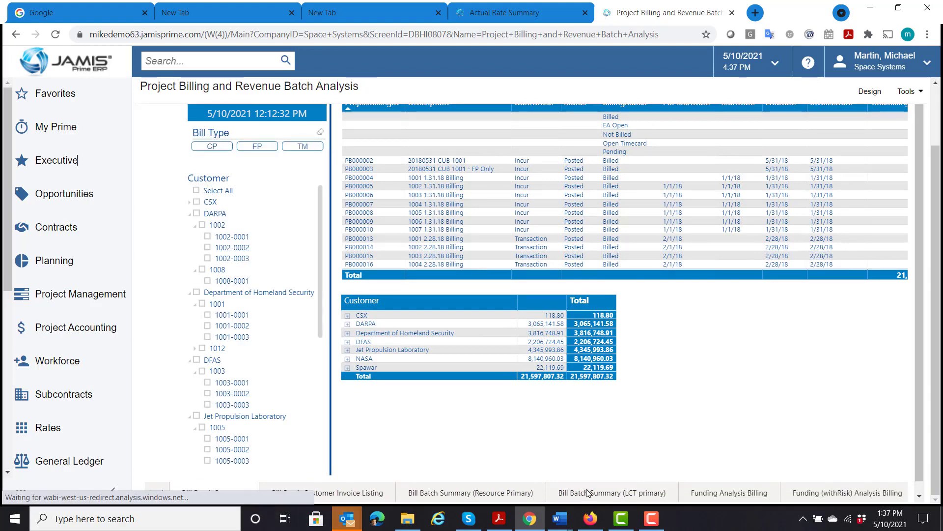
left_click(712, 490)
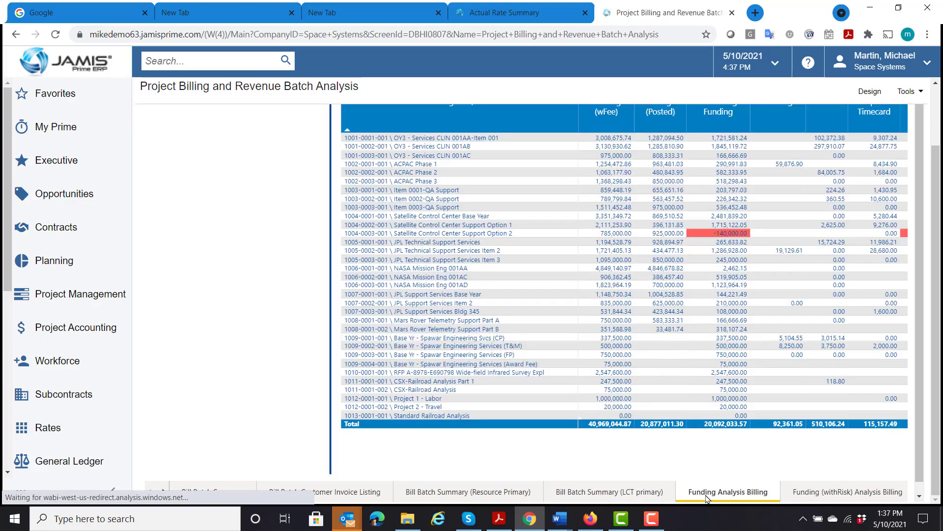
scroll(941, 309, "up", 1)
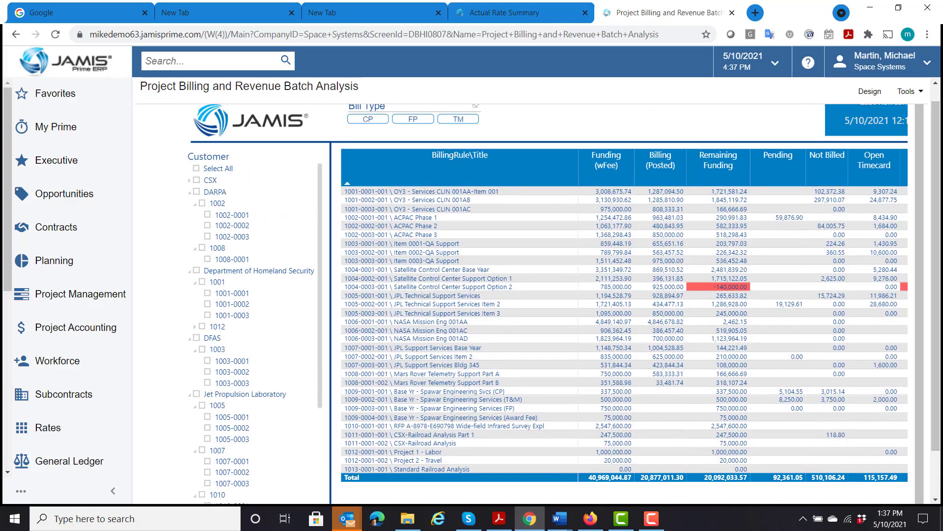
left_click(69, 166)
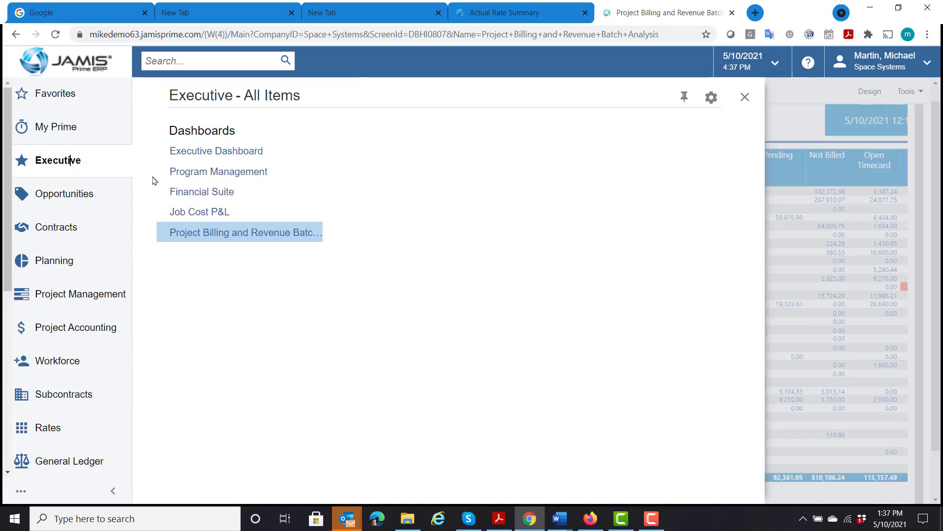